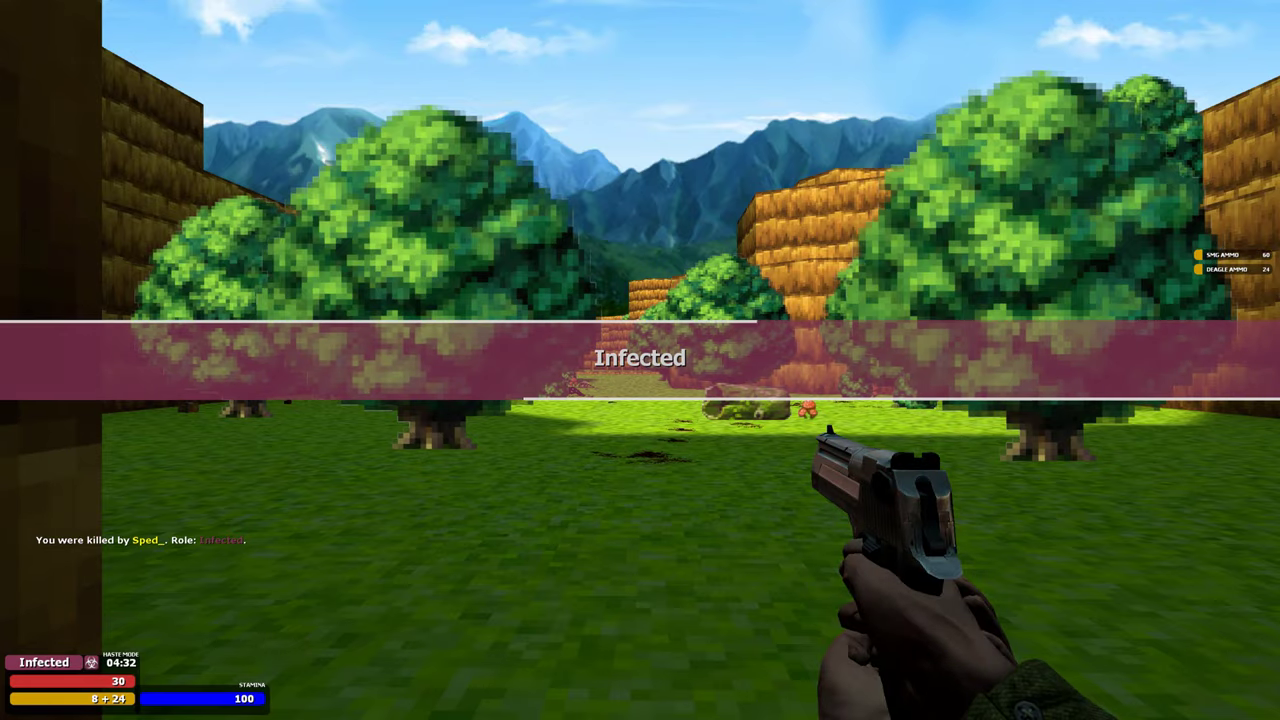
{"action": "key", "text": "w"}
{"action": "key", "text": "shift+w"}
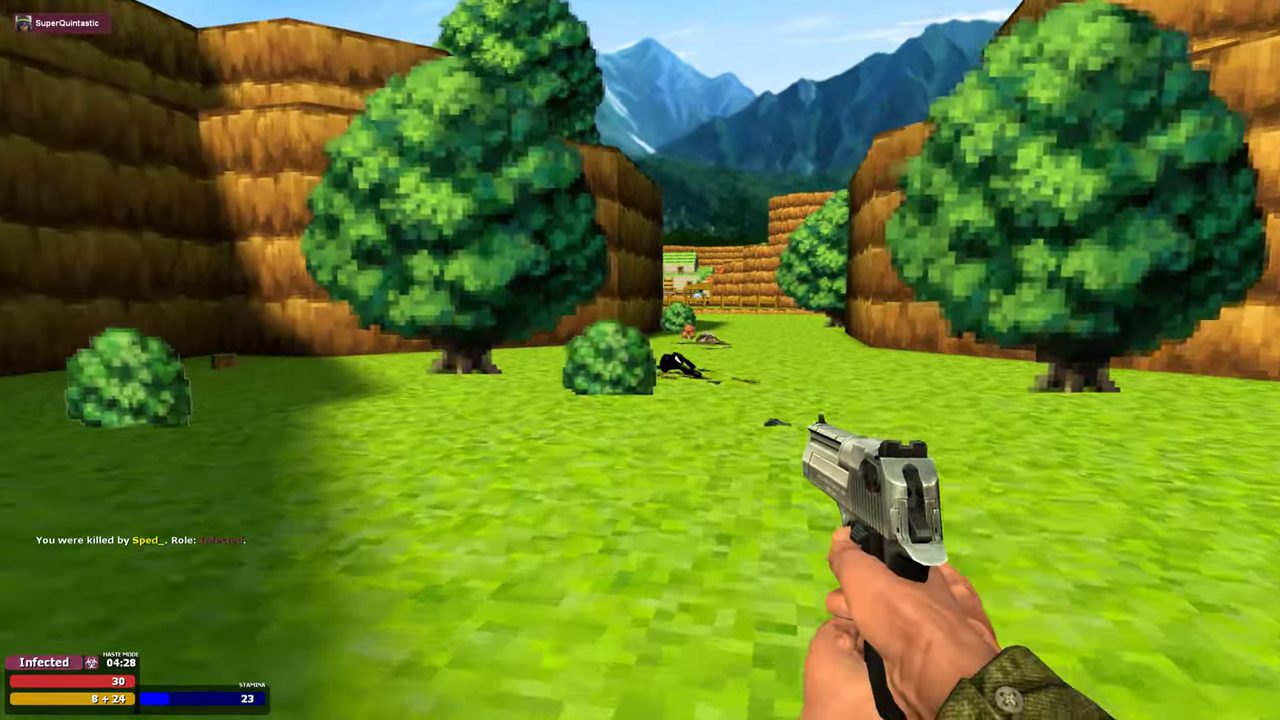
{"action": "key", "text": "w"}
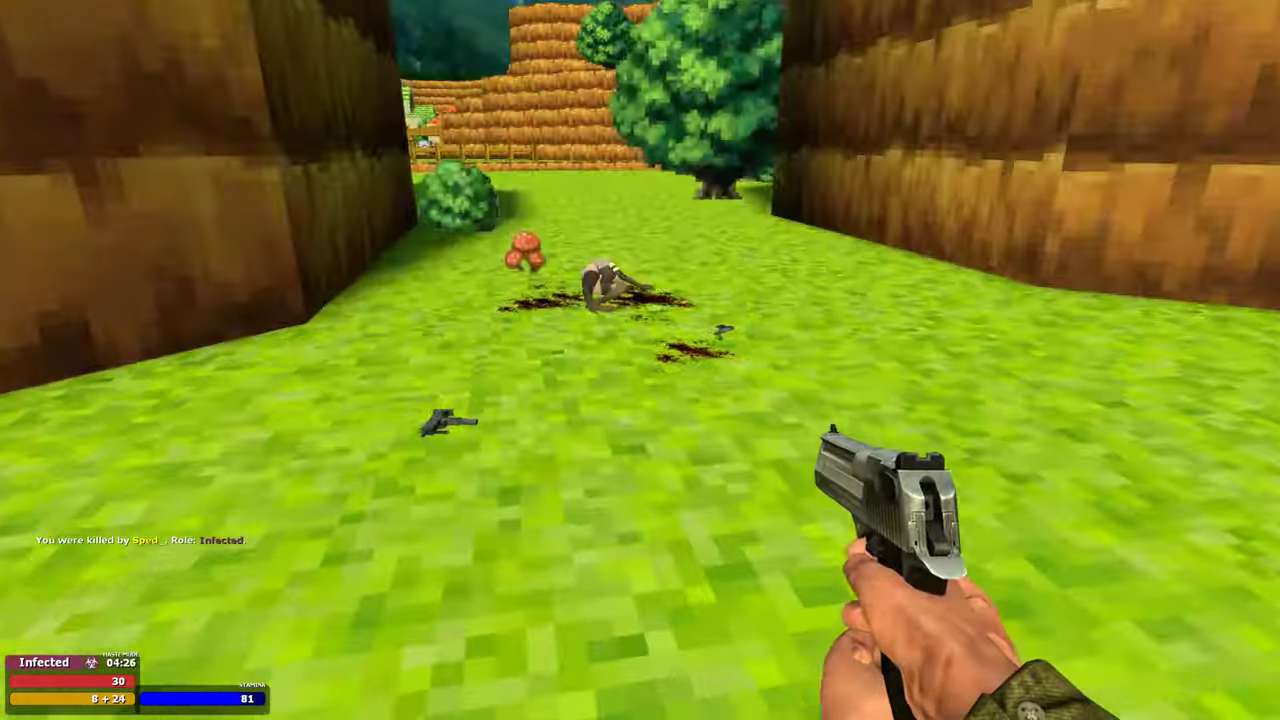
{"action": "key", "text": "w"}
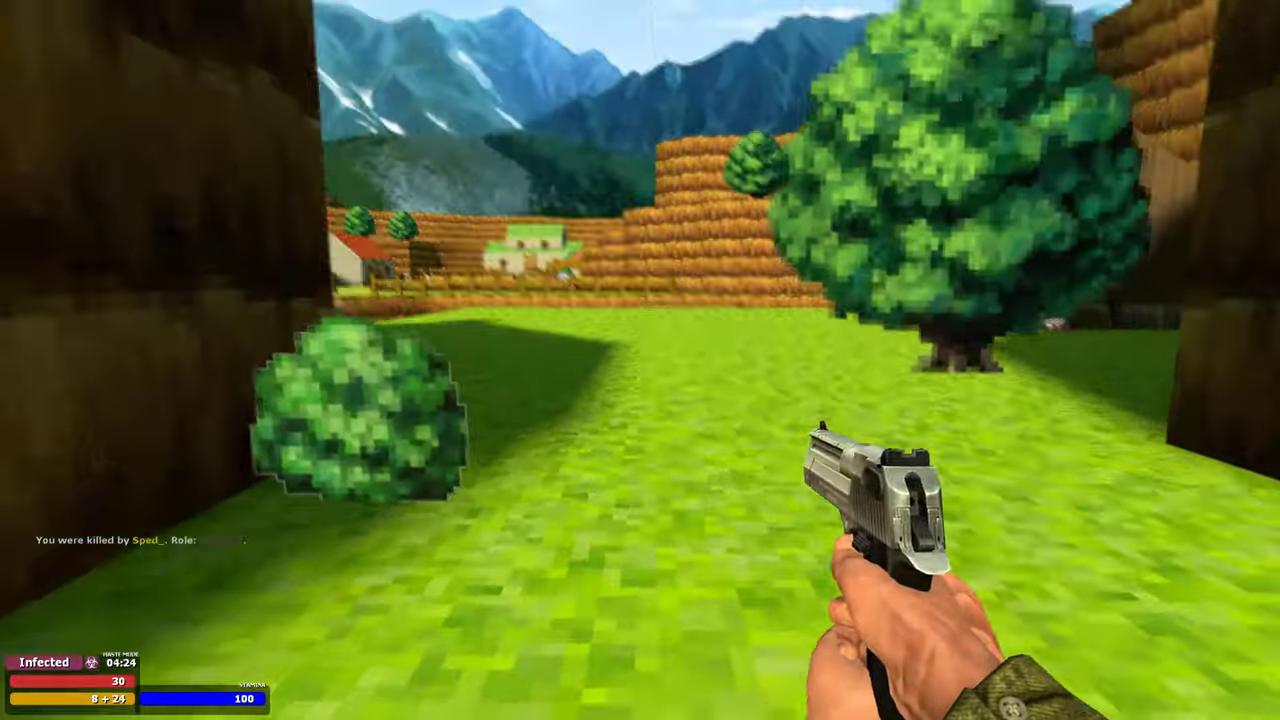
{"action": "key", "text": "w"}
{"action": "key", "text": "shift+w"}
{"action": "key", "text": "w"}
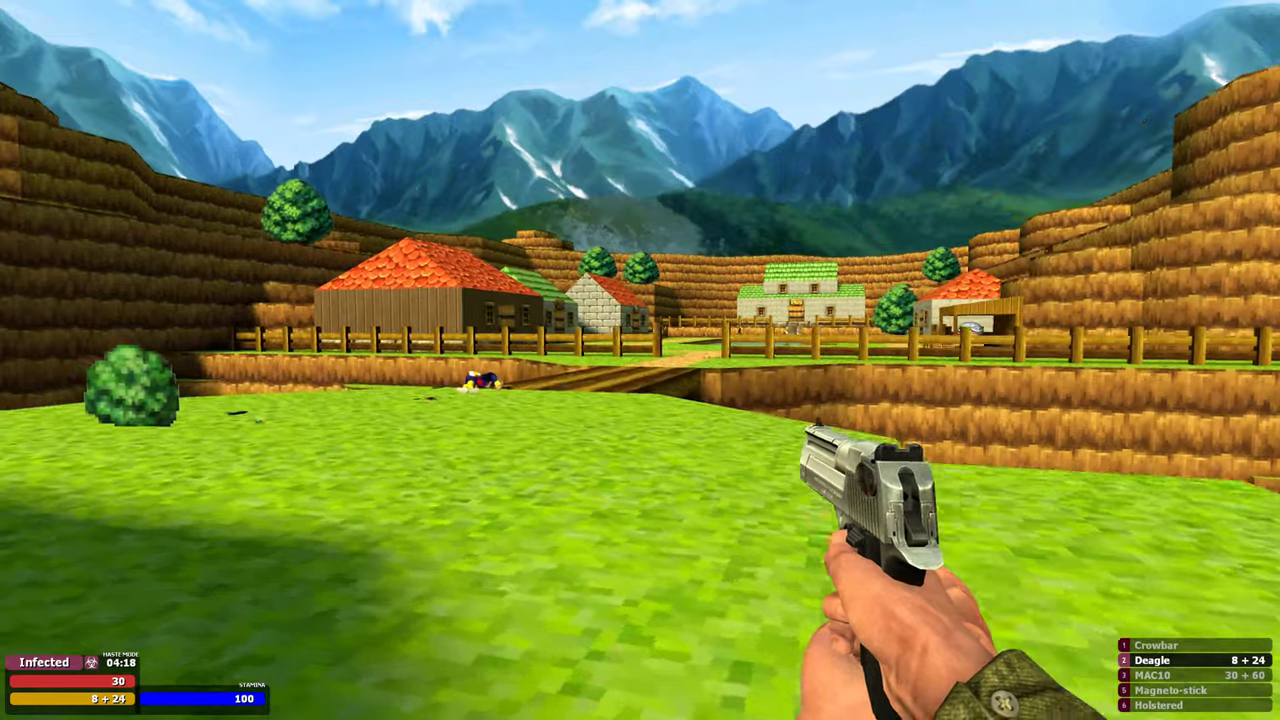
{"action": "key", "text": "shift+w"}
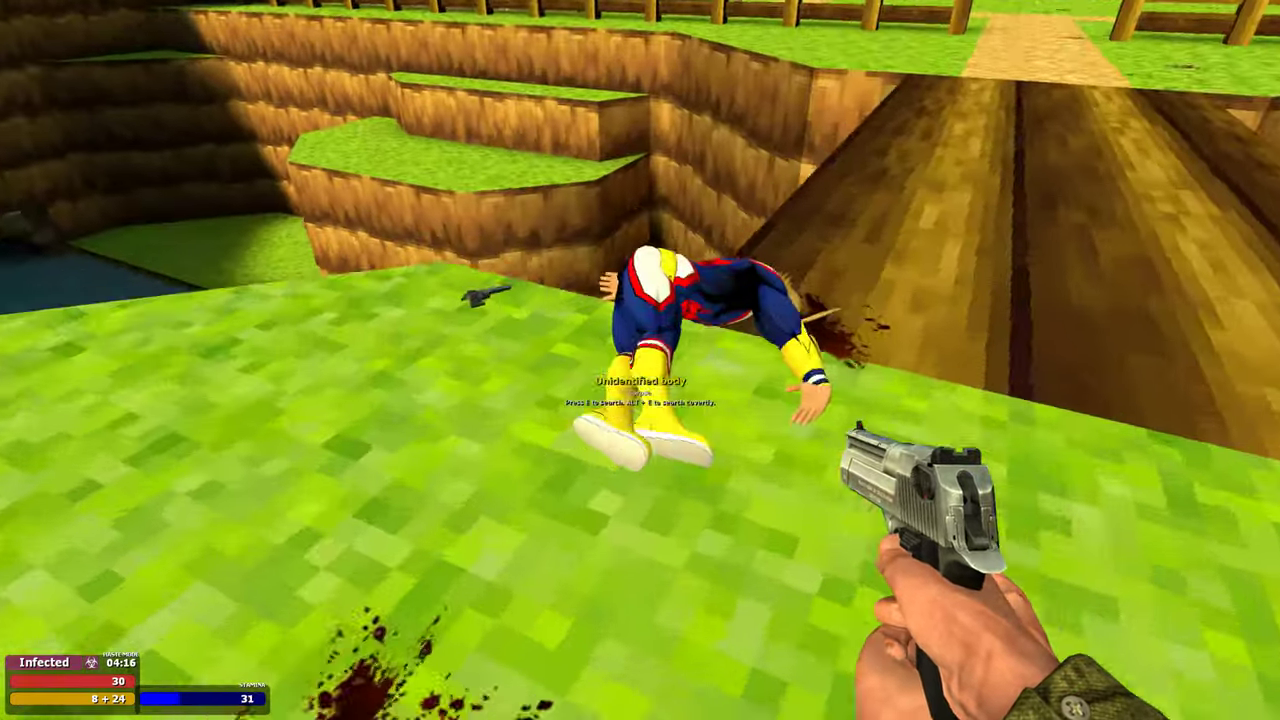
{"action": "key", "text": "e"}
{"action": "key", "text": "Escape"}
{"action": "key", "text": "w"}
{"action": "key", "text": "w"}
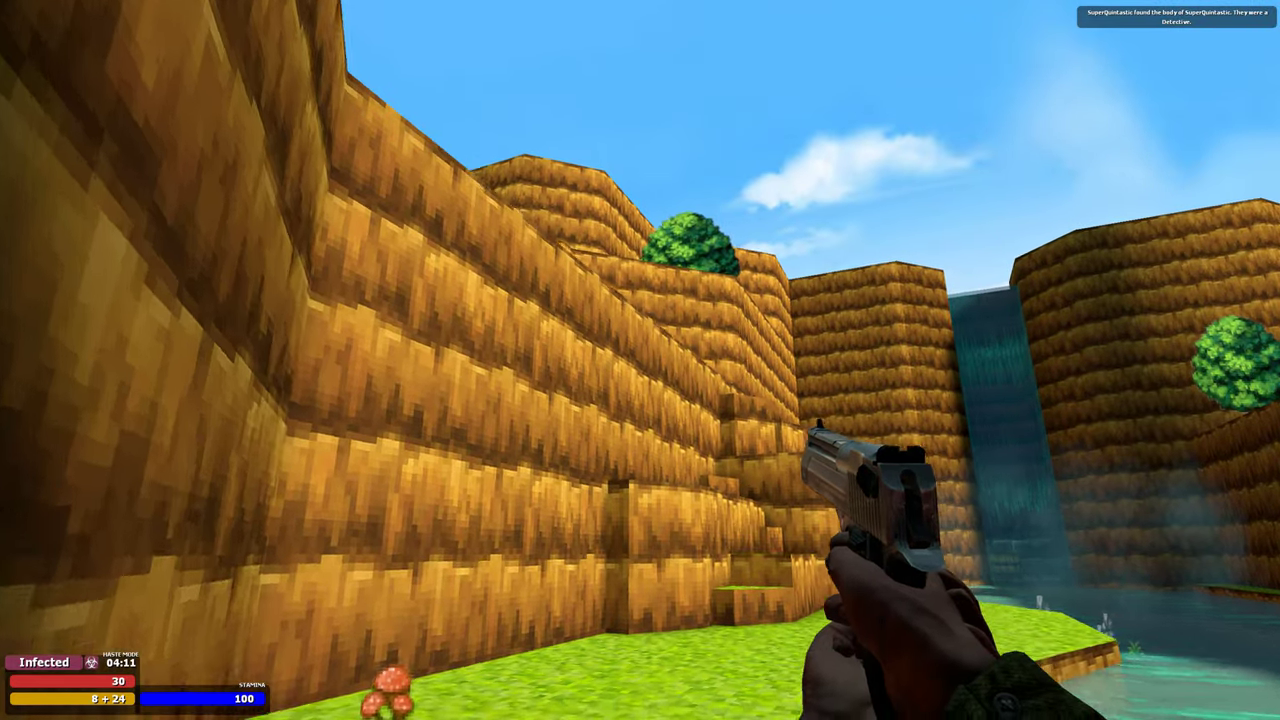
{"action": "key", "text": "shift+w"}
{"action": "key", "text": "shift+w"}
{"action": "key", "text": "w"}
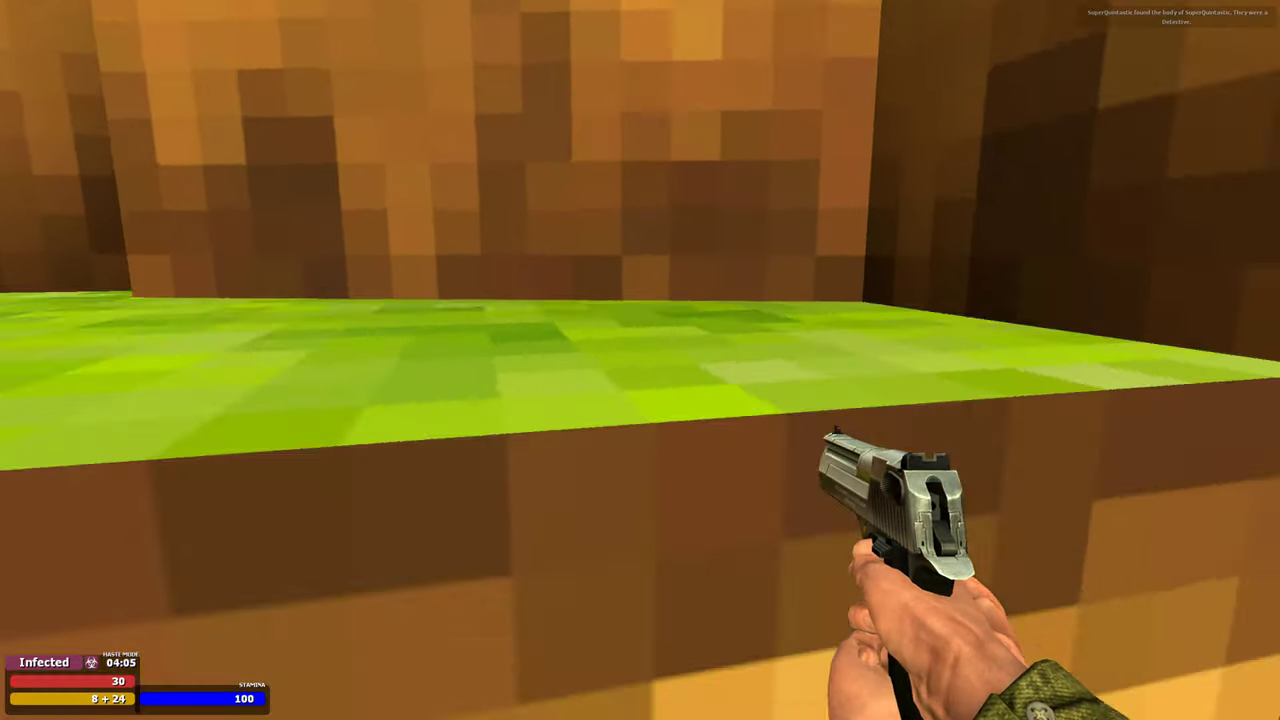
{"action": "key", "text": "space"}
{"action": "key", "text": "w"}
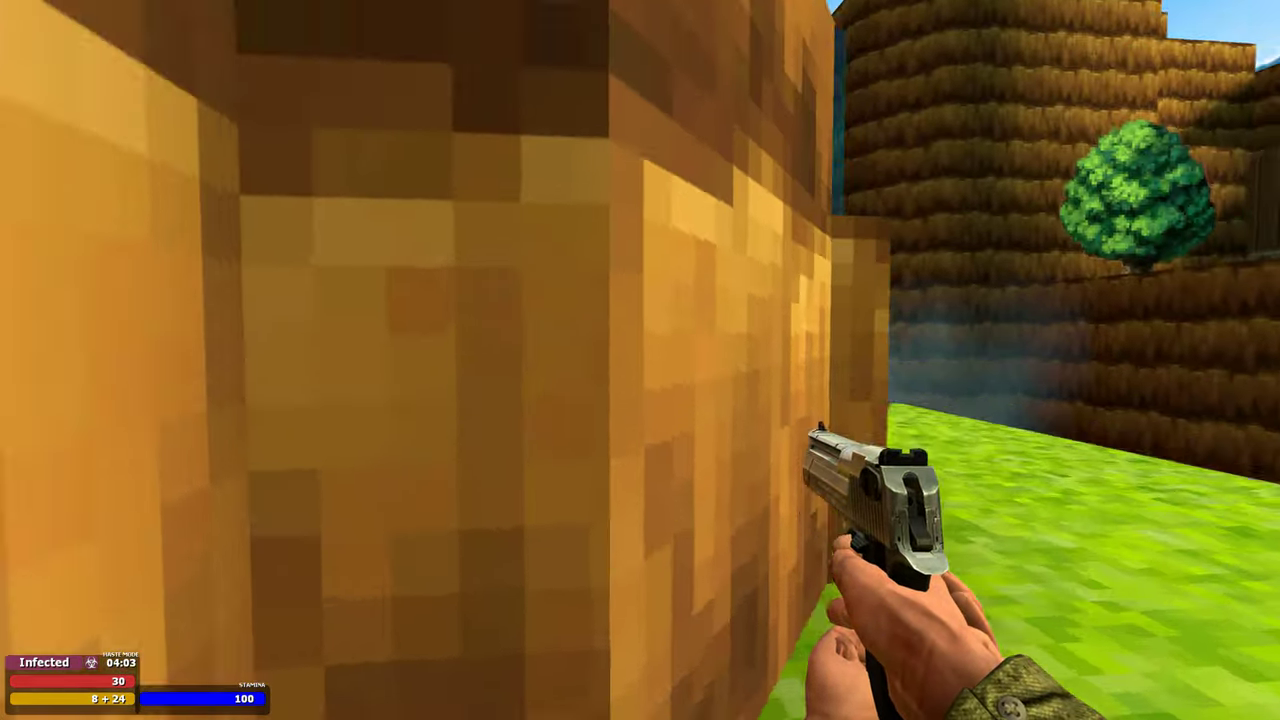
{"action": "key", "text": "w"}
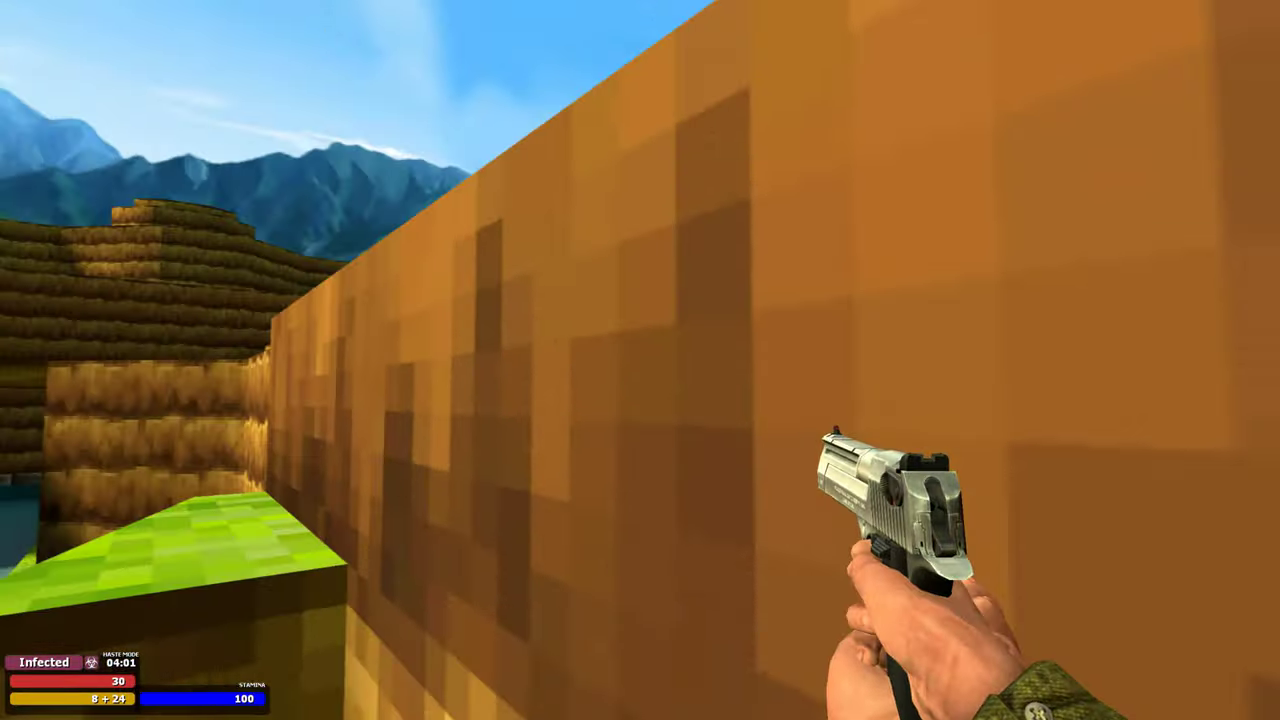
{"action": "key", "text": "space"}
{"action": "key", "text": "w"}
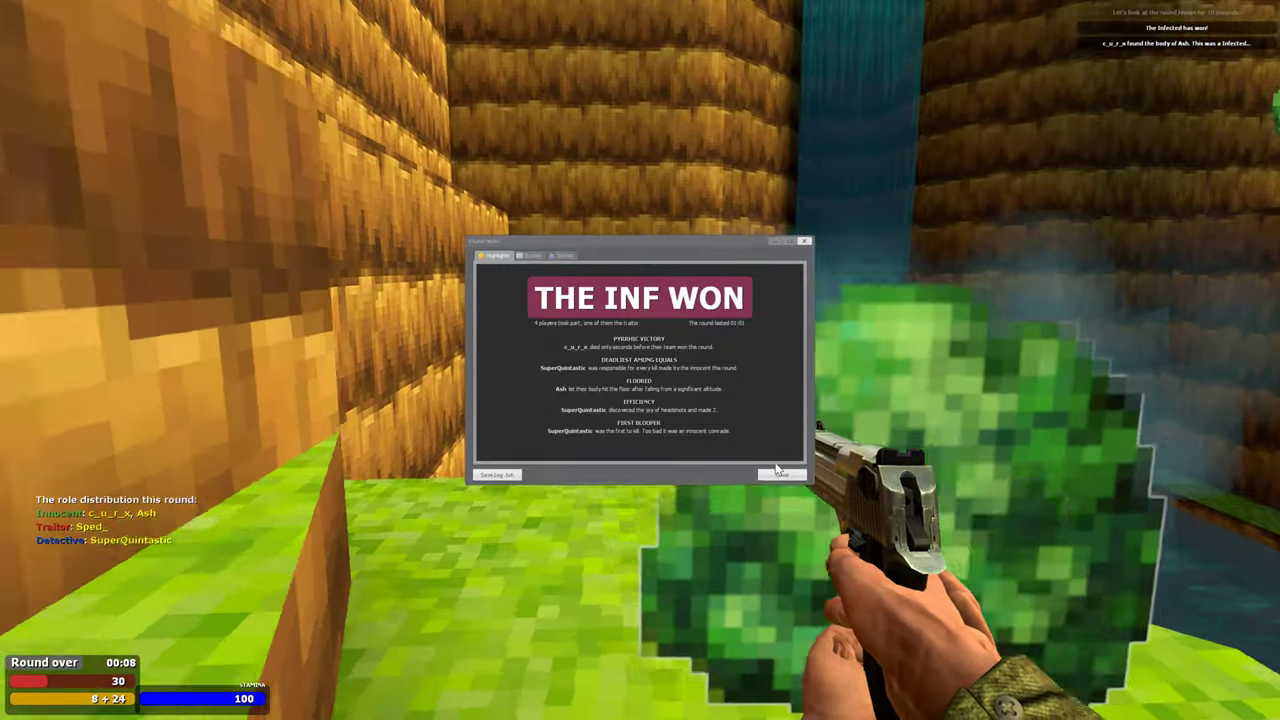
{"action": "left_click", "coordinate": [778, 470]}
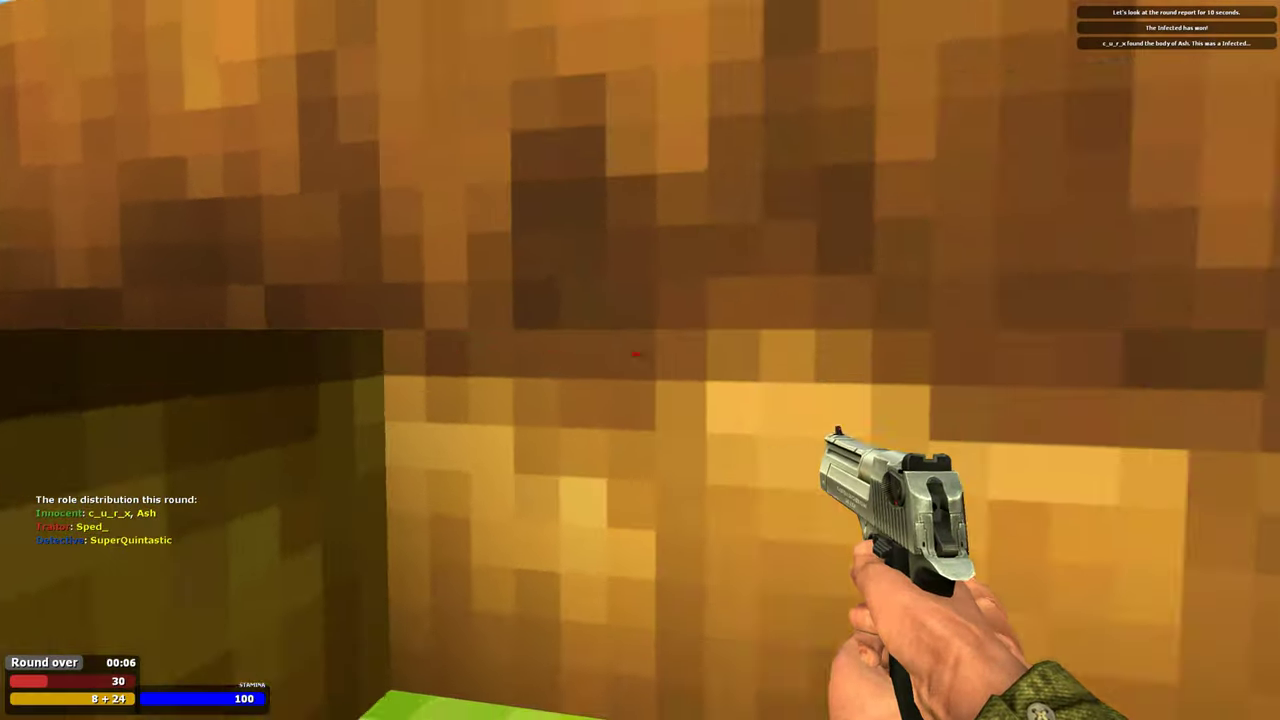
{"action": "key", "text": "space"}
{"action": "key", "text": "w"}
{"action": "left_click", "coordinate": [640, 360]}
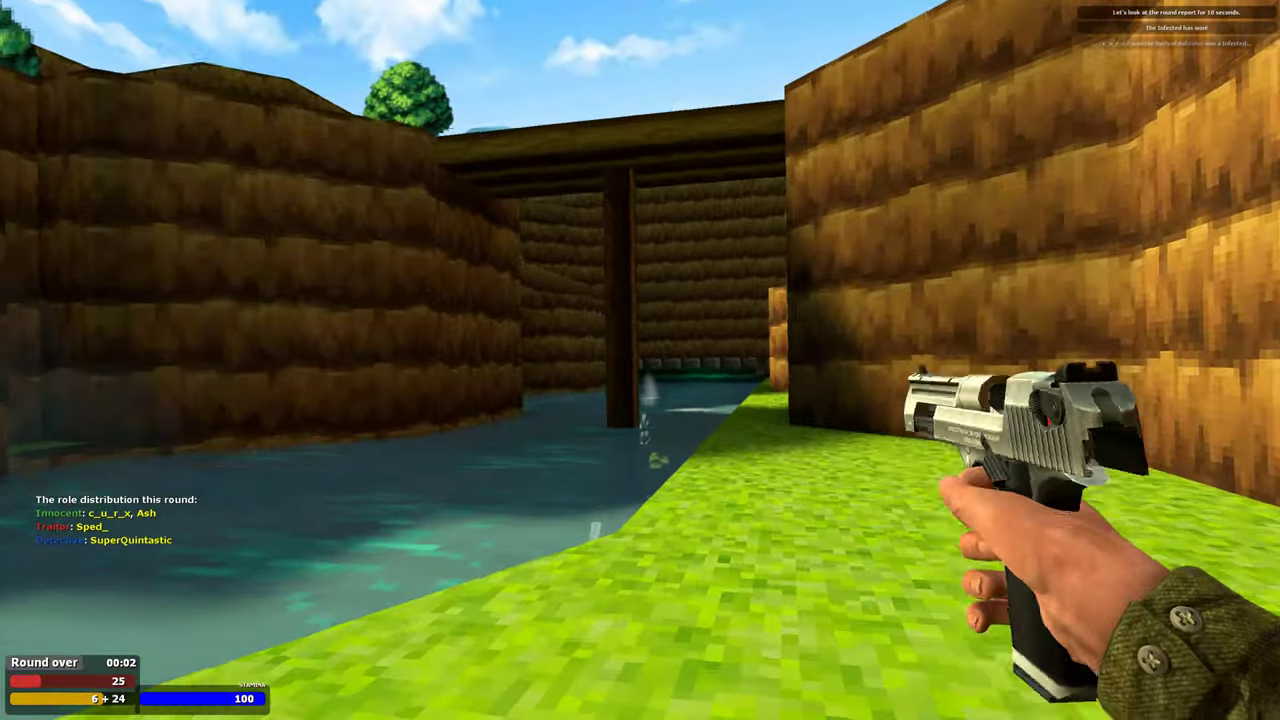
{"action": "left_click", "coordinate": [640, 360]}
{"action": "key", "text": "w"}
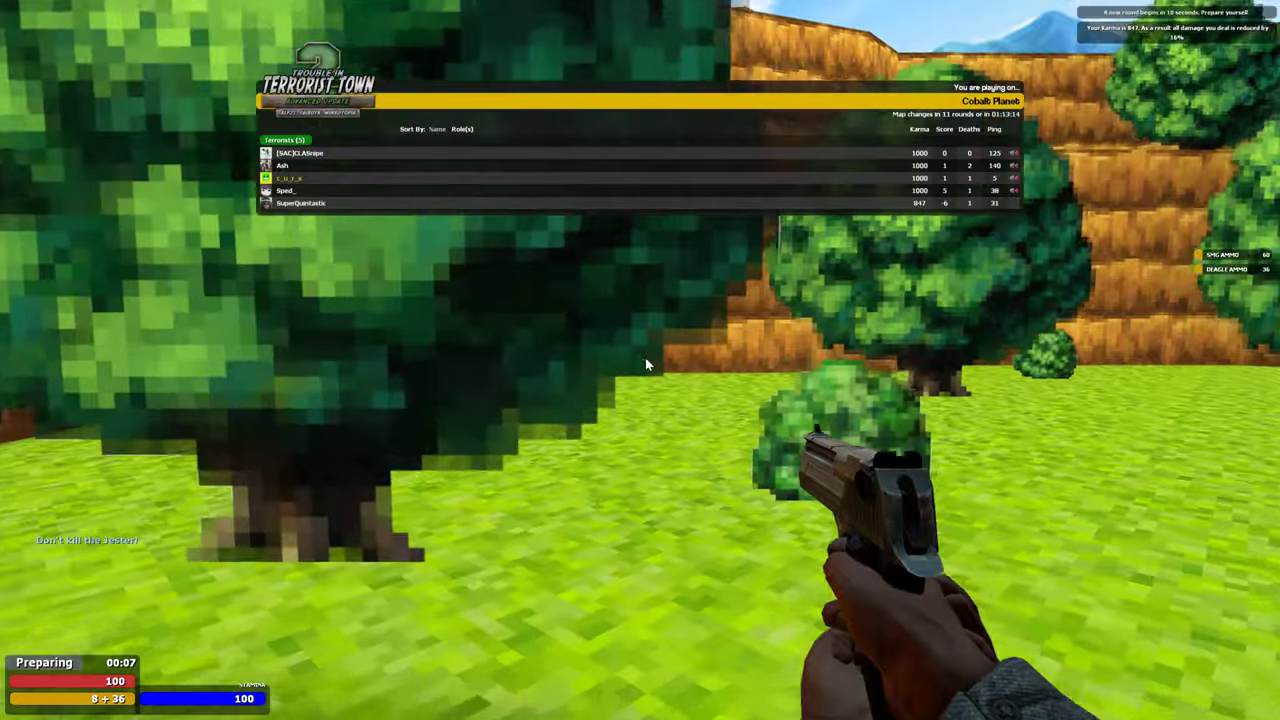
{"action": "key", "text": "Tab"}
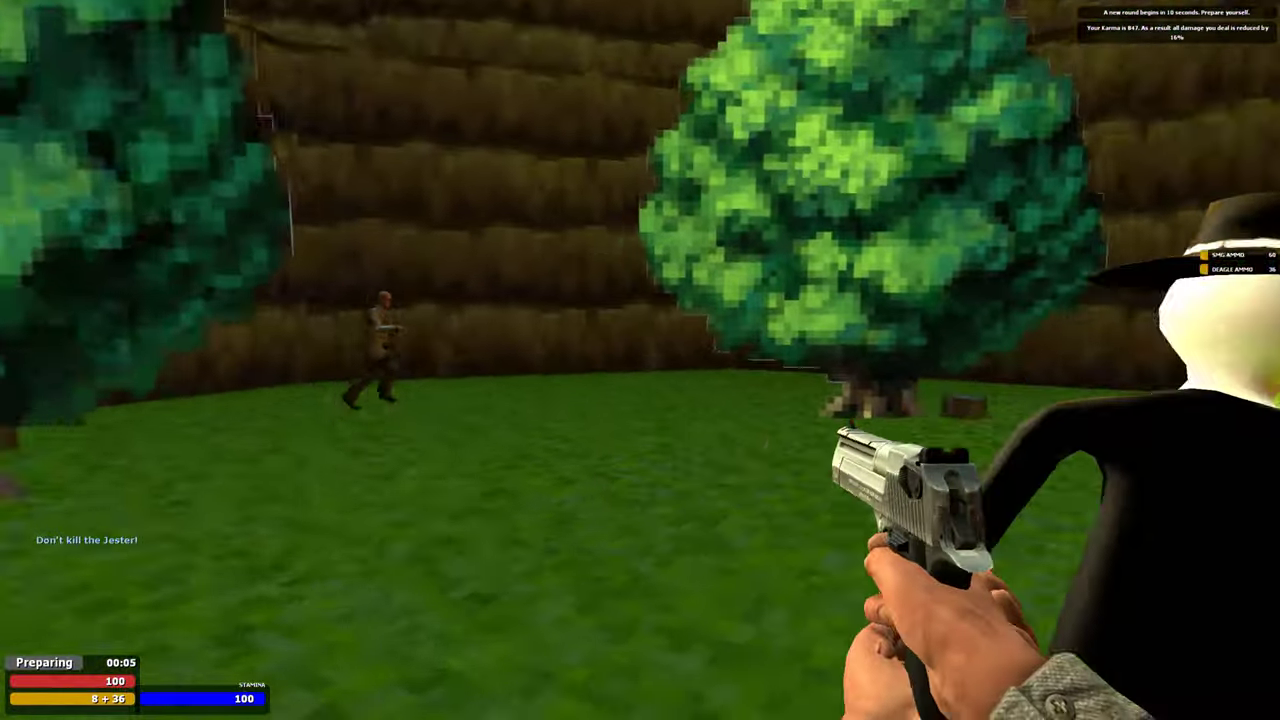
{"action": "key", "text": "w"}
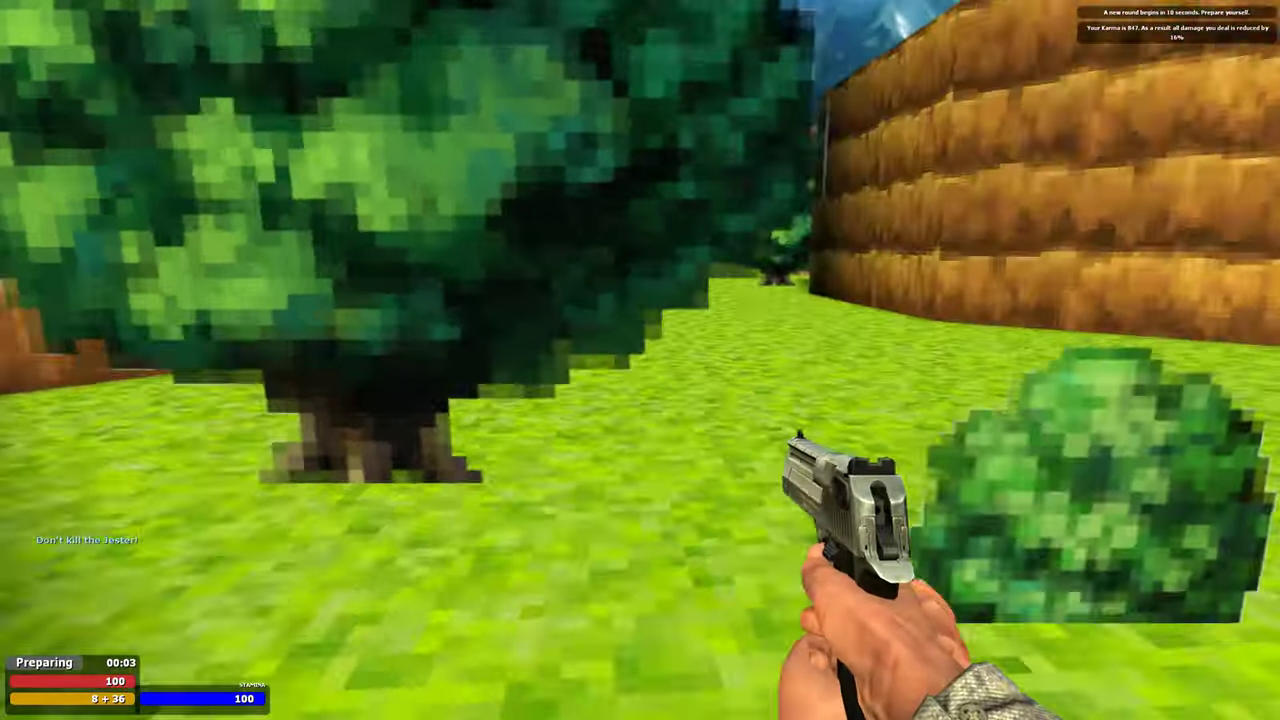
{"action": "key", "text": "shift+w"}
{"action": "key", "text": "w"}
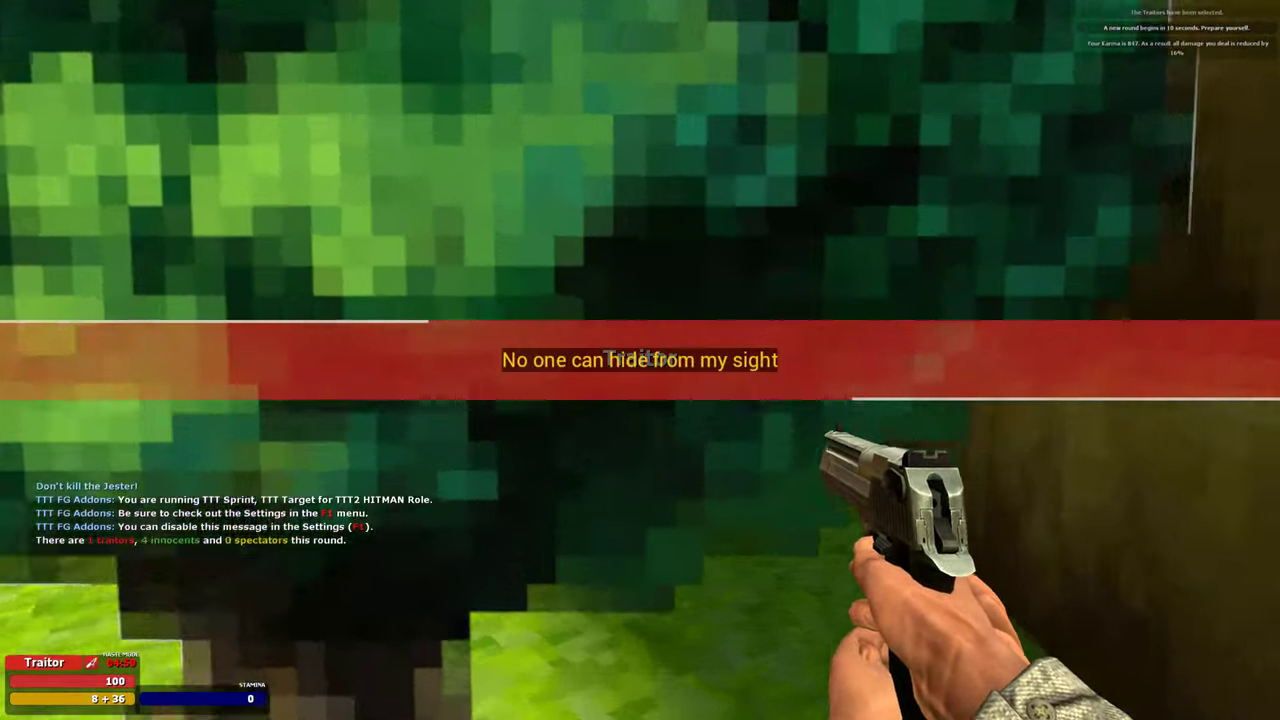
{"action": "key", "text": "s"}
{"action": "key", "text": "w"}
{"action": "key", "text": "w"}
{"action": "scroll", "coordinate": [640, 360], "scroll_direction": "down", "scroll_amount": 1}
{"action": "left_click", "coordinate": [640, 360]}
{"action": "key", "text": "w"}
{"action": "key", "text": "w"}
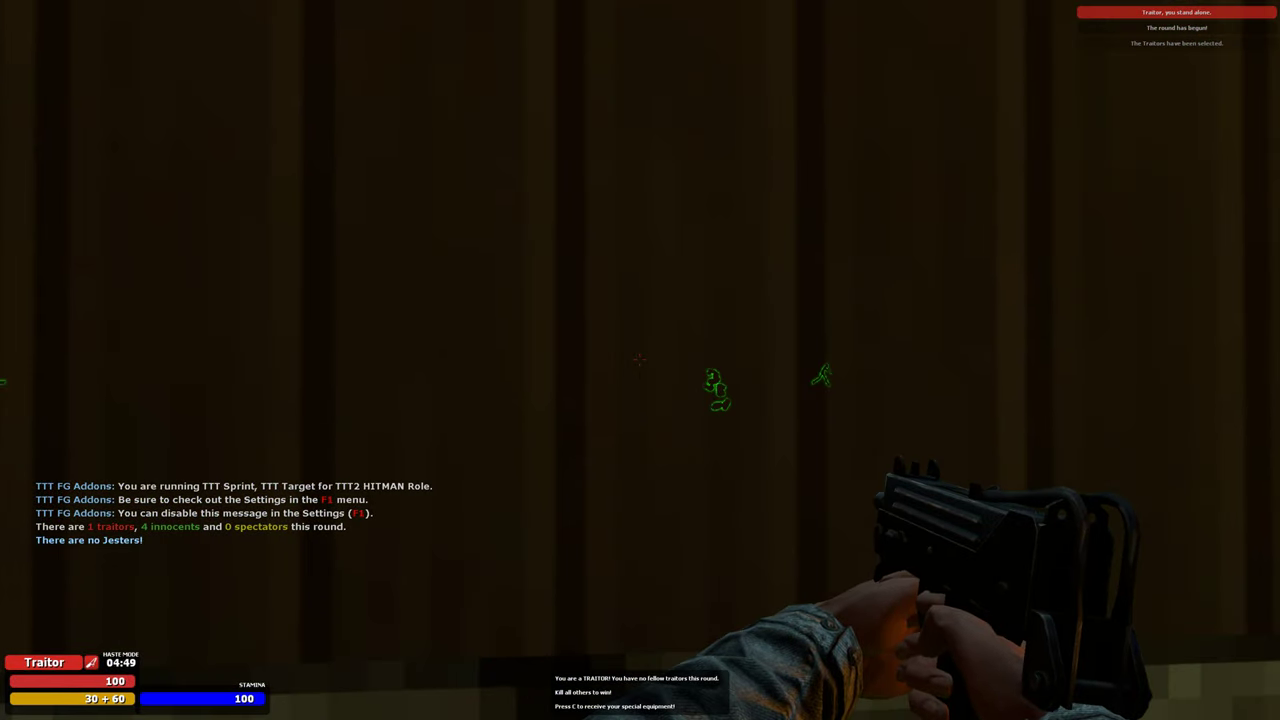
{"action": "key", "text": "c"}
{"action": "left_click", "coordinate": [698, 486]}
{"action": "scroll", "coordinate": [640, 360], "scroll_direction": "down", "scroll_amount": 1}
{"action": "key", "text": "w"}
{"action": "scroll", "coordinate": [640, 360], "scroll_direction": "down", "scroll_amount": 1}
{"action": "scroll", "coordinate": [640, 360], "scroll_direction": "up", "scroll_amount": 2}
{"action": "left_click", "coordinate": [640, 360]}
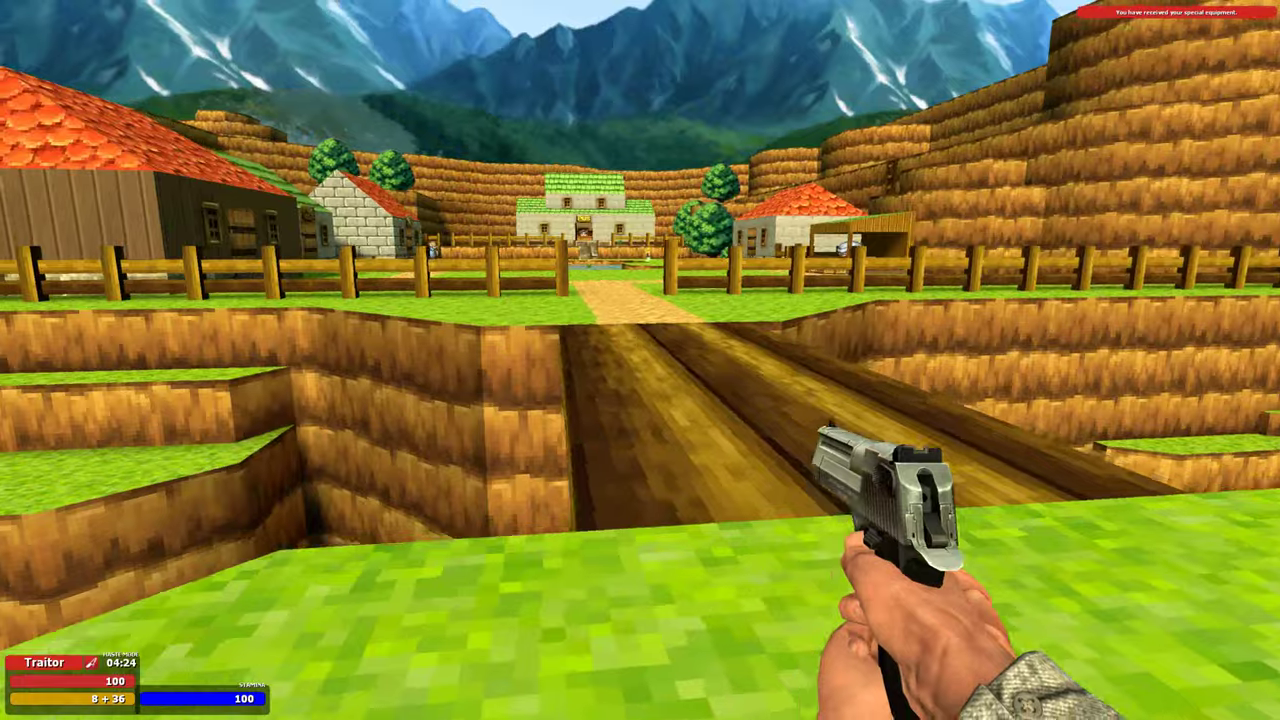
{"action": "scroll", "coordinate": [640, 360], "scroll_direction": "down", "scroll_amount": 2}
{"action": "scroll", "coordinate": [640, 360], "scroll_direction": "down", "scroll_amount": 1}
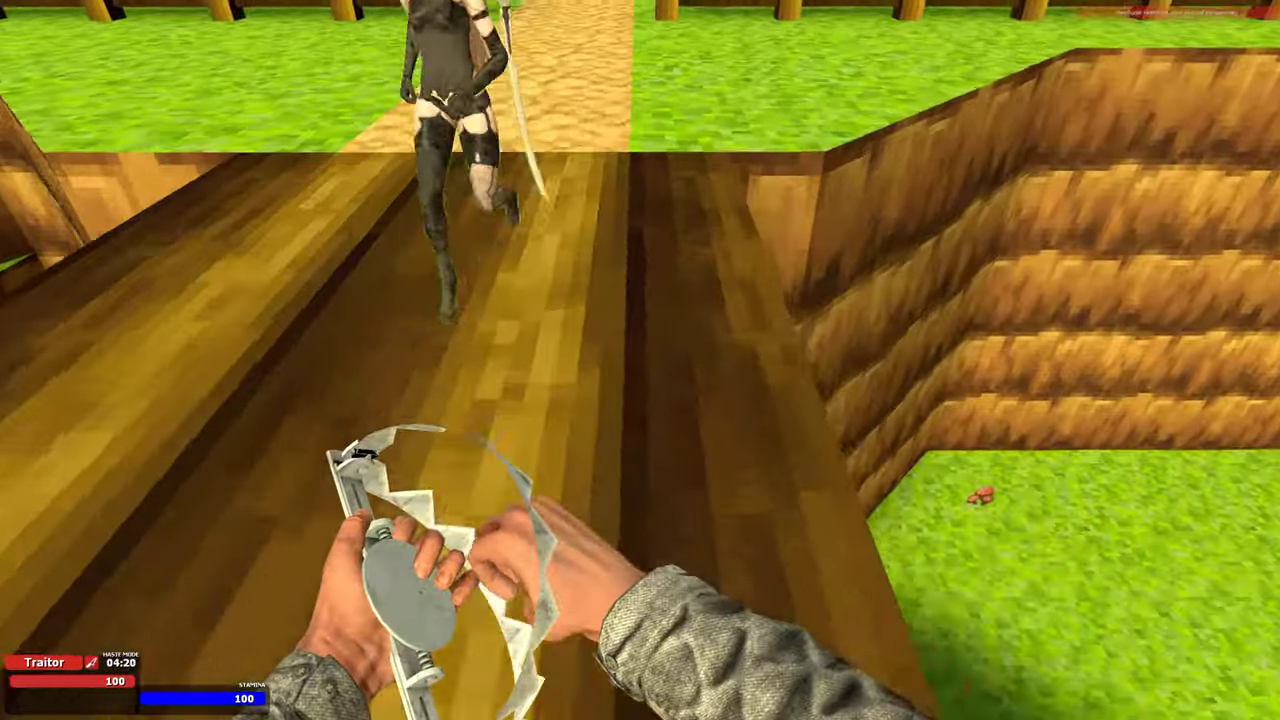
{"action": "scroll", "coordinate": [640, 360], "scroll_direction": "up", "scroll_amount": 2}
{"action": "scroll", "coordinate": [640, 360], "scroll_direction": "up", "scroll_amount": 2}
{"action": "scroll", "coordinate": [640, 360], "scroll_direction": "up", "scroll_amount": 2}
{"action": "left_click", "coordinate": [640, 360]}
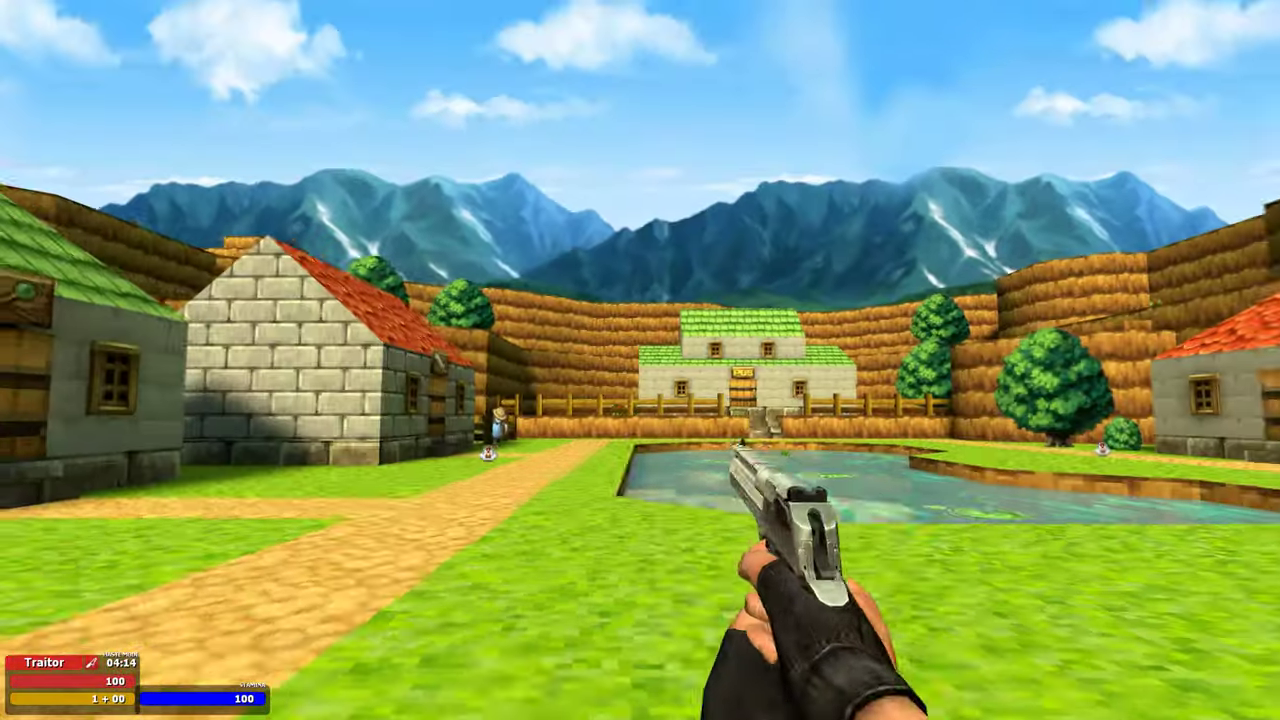
{"action": "scroll", "coordinate": [640, 360], "scroll_direction": "down", "scroll_amount": 1}
{"action": "scroll", "coordinate": [640, 360], "scroll_direction": "down", "scroll_amount": 2}
{"action": "left_click", "coordinate": [640, 360]}
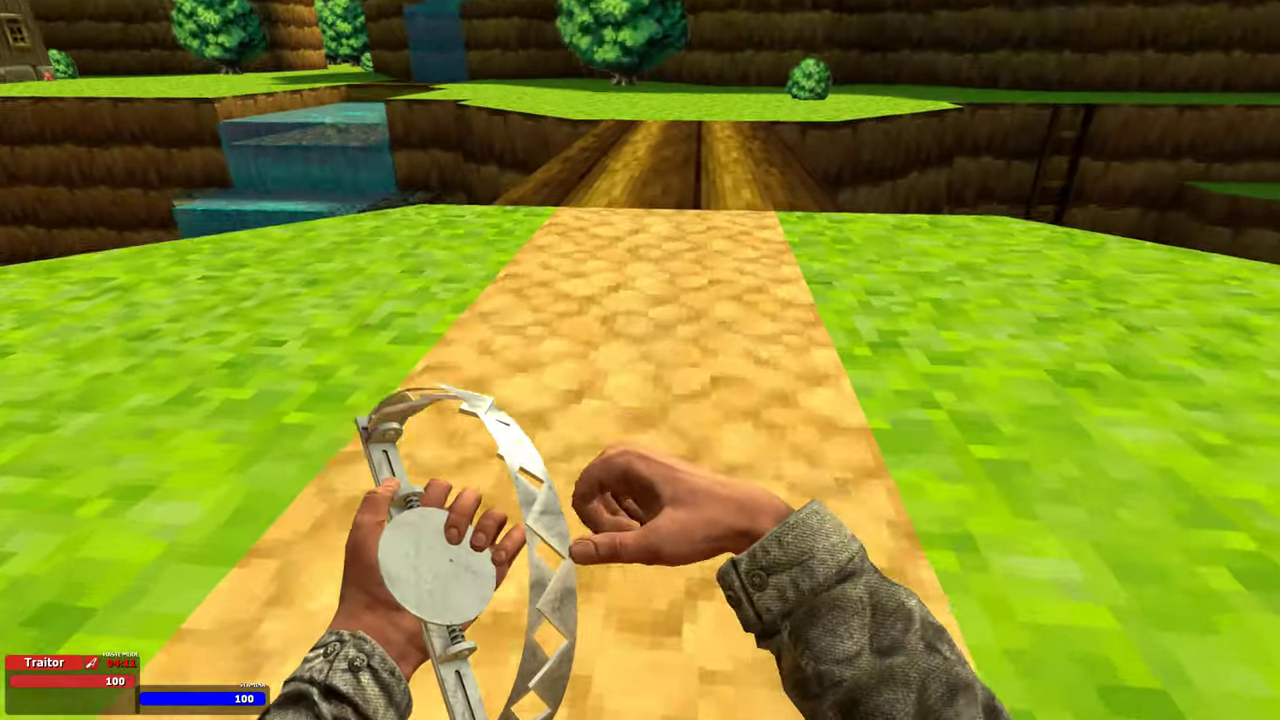
{"action": "key", "text": "w"}
{"action": "key", "text": "w"}
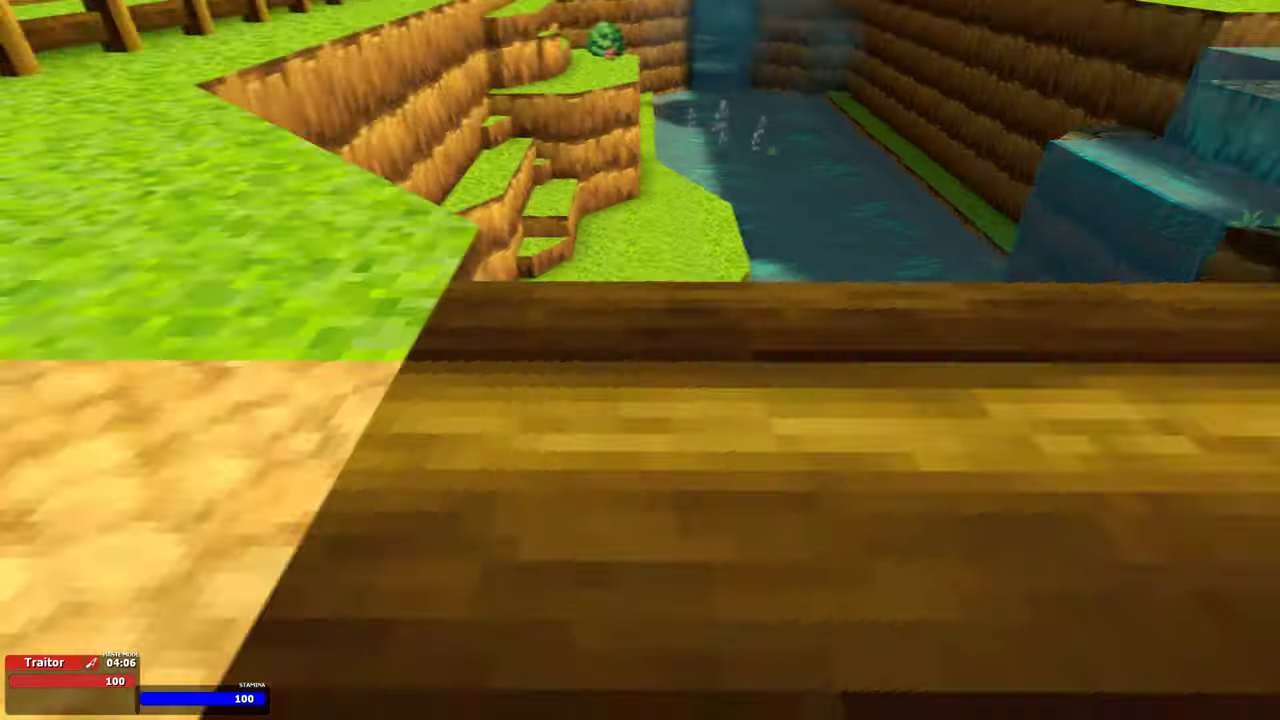
{"action": "key", "text": "w"}
{"action": "scroll", "coordinate": [640, 360], "scroll_direction": "down", "scroll_amount": 2}
{"action": "key", "text": "w"}
{"action": "scroll", "coordinate": [640, 360], "scroll_direction": "down", "scroll_amount": 2}
{"action": "left_click", "coordinate": [640, 360]}
{"action": "key", "text": "w"}
{"action": "key", "text": "w"}
{"action": "key", "text": "w"}
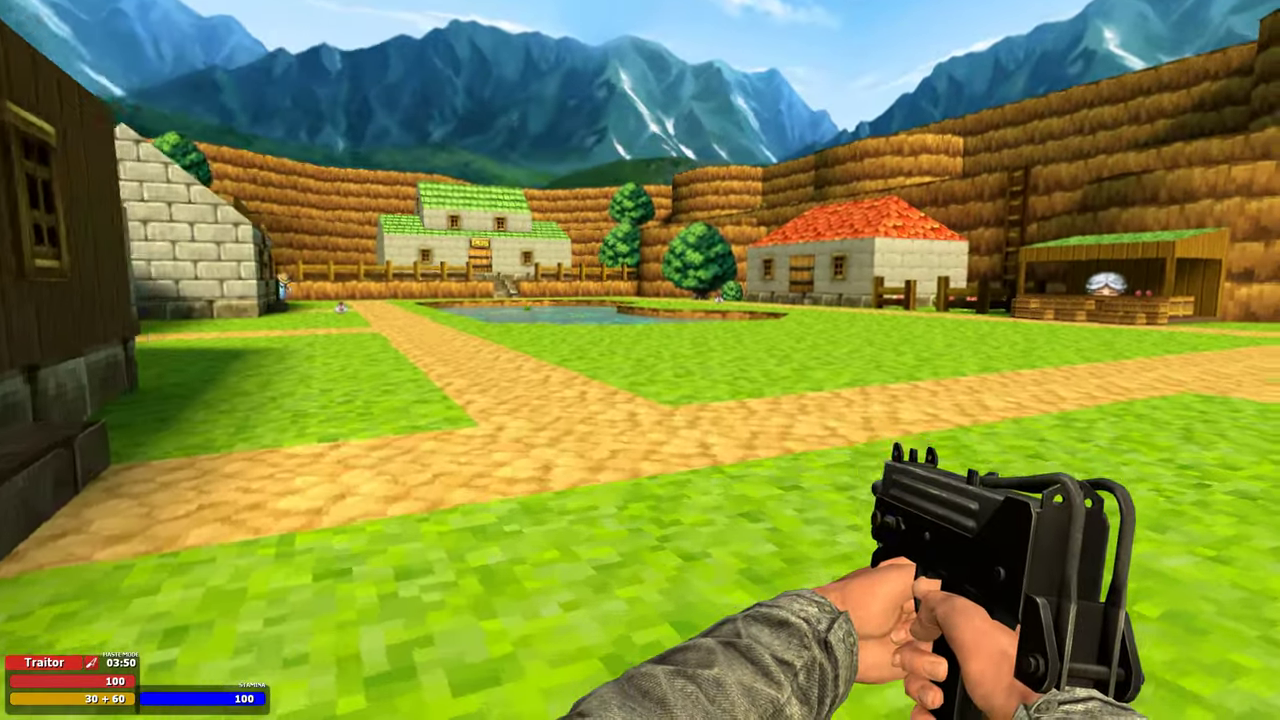
{"action": "key", "text": "c"}
{"action": "left_click", "coordinate": [703, 488]}
{"action": "key", "text": "w"}
{"action": "scroll", "coordinate": [640, 360], "scroll_direction": "down", "scroll_amount": 1}
{"action": "key", "text": "w"}
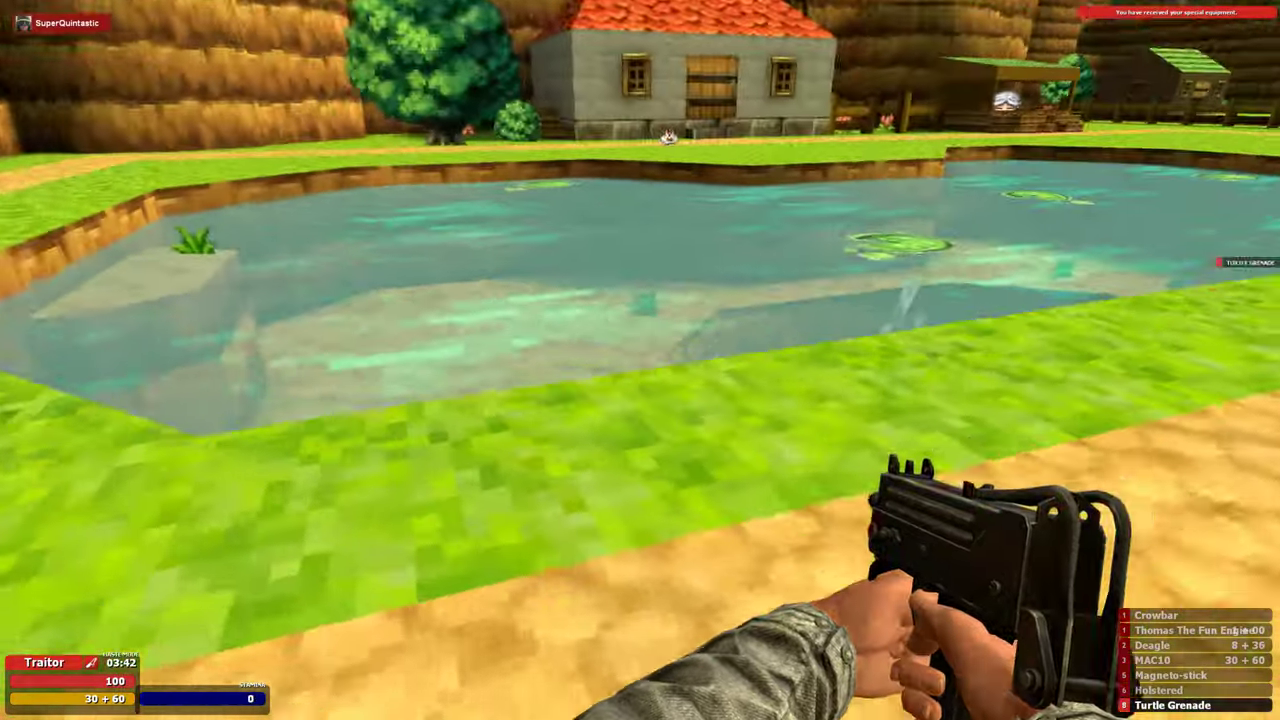
{"action": "key", "text": "w"}
{"action": "key", "text": "shift+w"}
{"action": "key", "text": "shift+w"}
{"action": "key", "text": "w"}
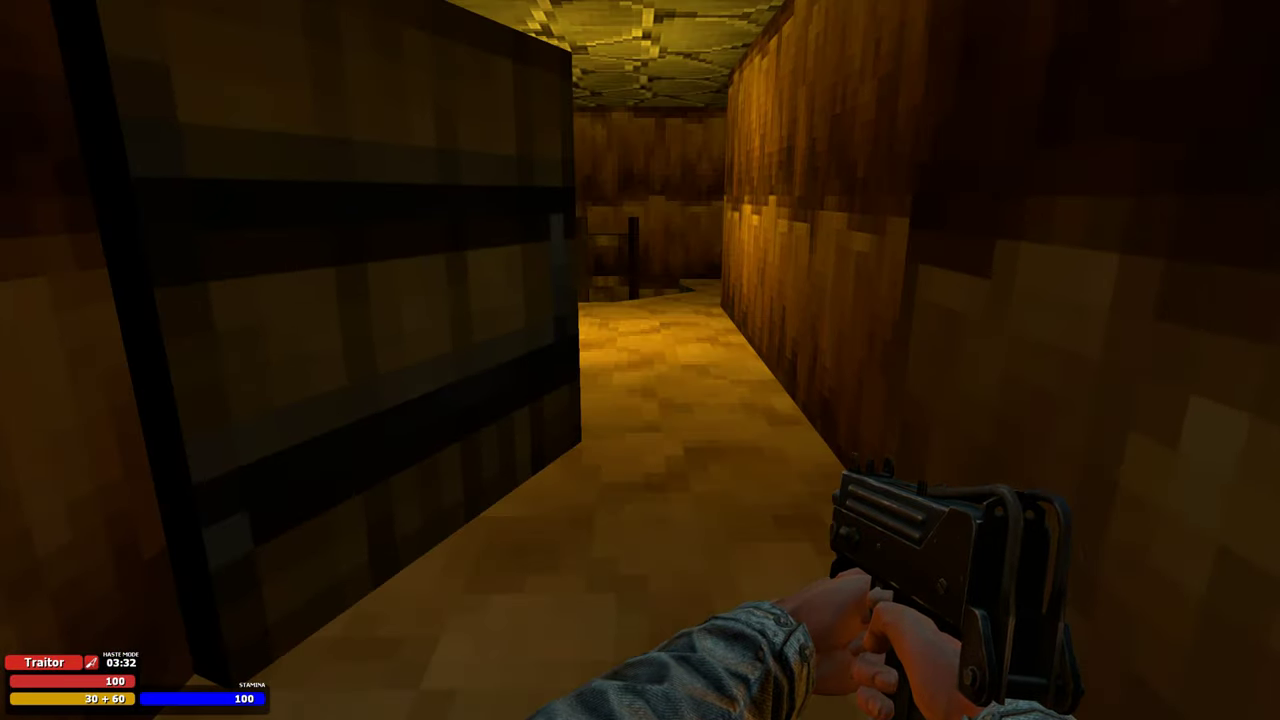
{"action": "key", "text": "w"}
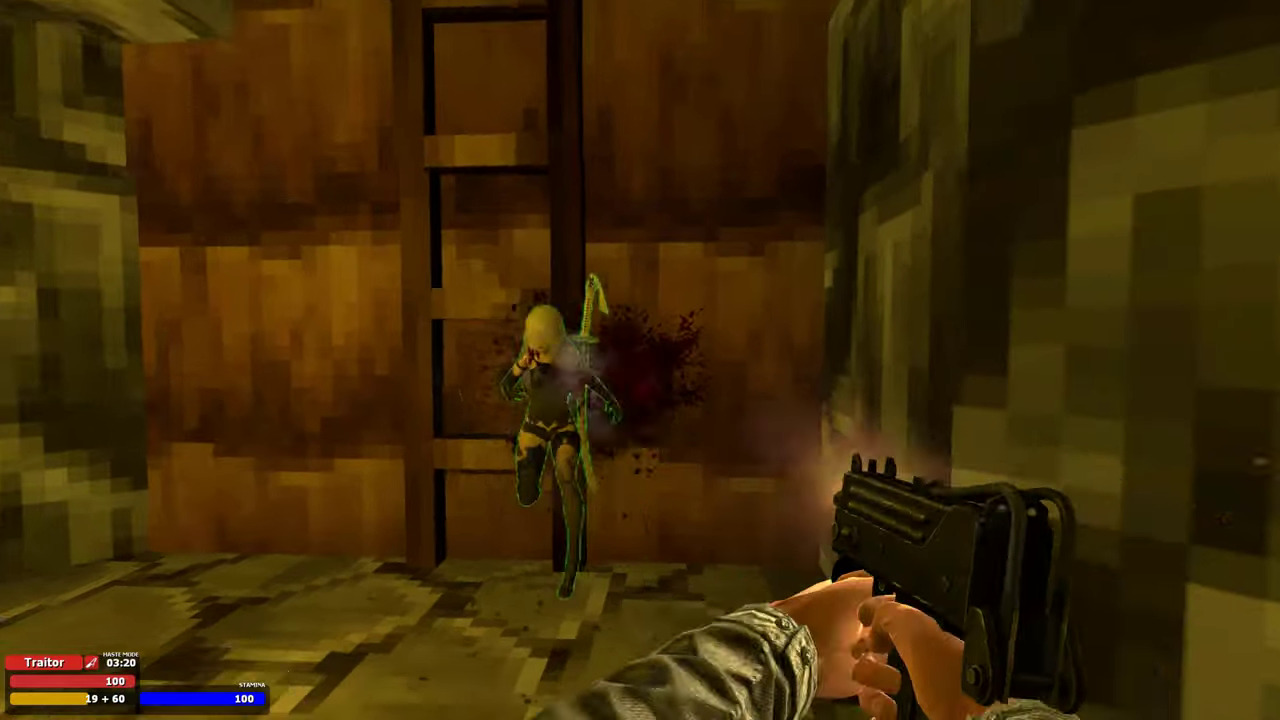
{"action": "scroll", "coordinate": [640, 360], "scroll_direction": "up", "scroll_amount": 1}
{"action": "left_click", "coordinate": [640, 360]}
{"action": "scroll", "coordinate": [640, 360], "scroll_direction": "up", "scroll_amount": 2}
{"action": "left_click", "coordinate": [640, 360]}
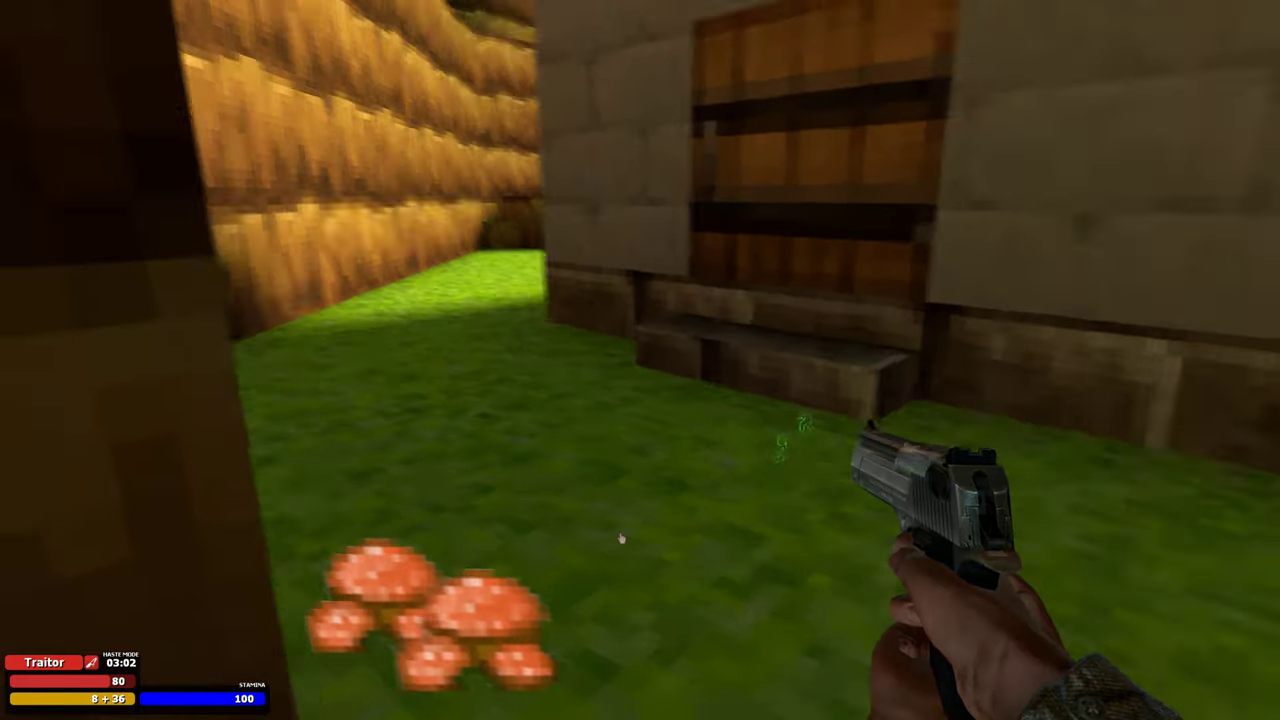
{"action": "key", "text": "w"}
{"action": "key", "text": "s"}
{"action": "scroll", "coordinate": [640, 360], "scroll_direction": "down", "scroll_amount": 1}
{"action": "key", "text": "c"}
{"action": "key", "text": "c"}
{"action": "scroll", "coordinate": [640, 360], "scroll_direction": "down", "scroll_amount": 1}
{"action": "left_click", "coordinate": [640, 360]}
{"action": "key", "text": "w"}
{"action": "key", "text": "shift+w"}
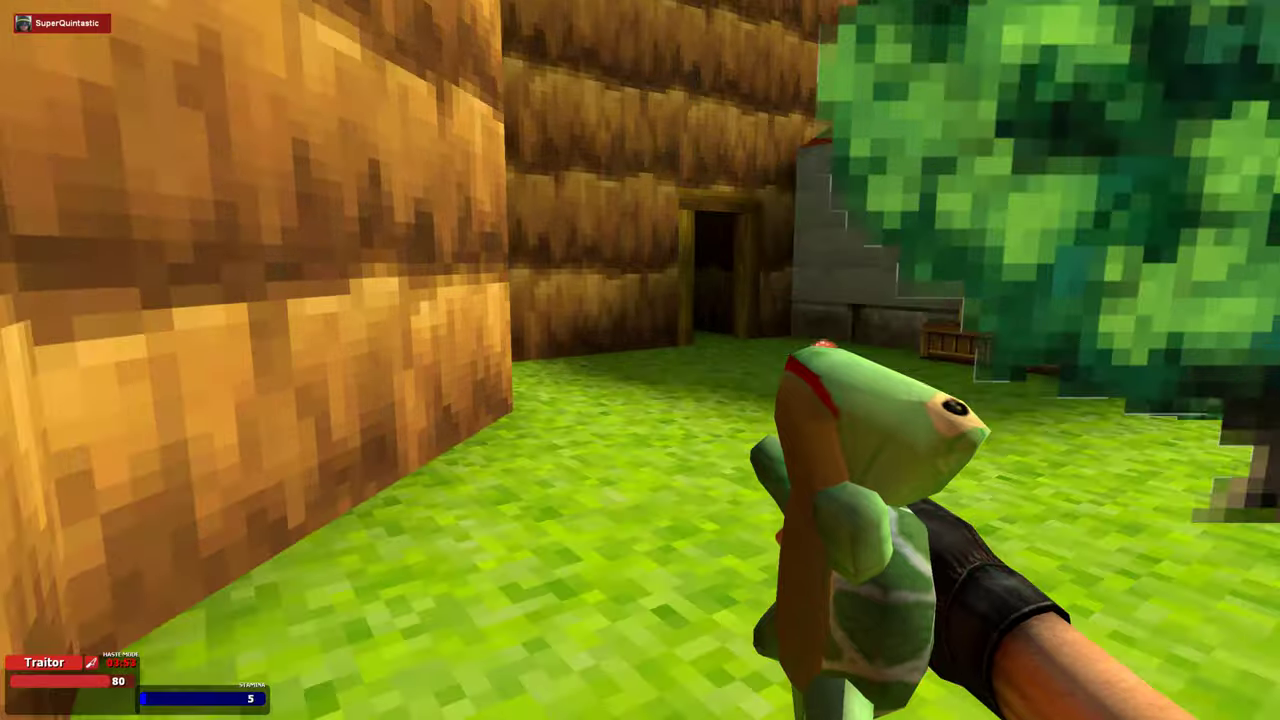
{"action": "scroll", "coordinate": [640, 360], "scroll_direction": "down", "scroll_amount": 3}
{"action": "key", "text": "w"}
{"action": "key", "text": "w"}
{"action": "key", "text": "w"}
{"action": "key", "text": "d"}
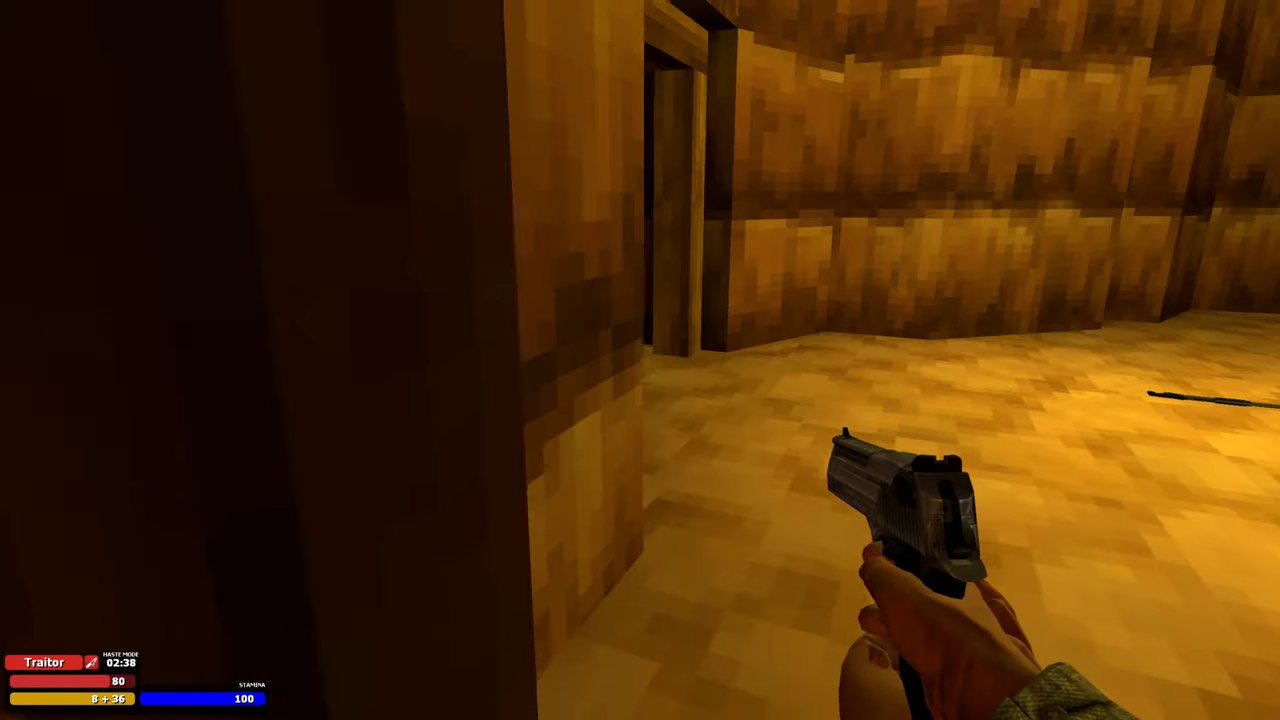
{"action": "key", "text": "3"}
{"action": "key", "text": "w"}
{"action": "key", "text": "w"}
{"action": "key", "text": "2"}
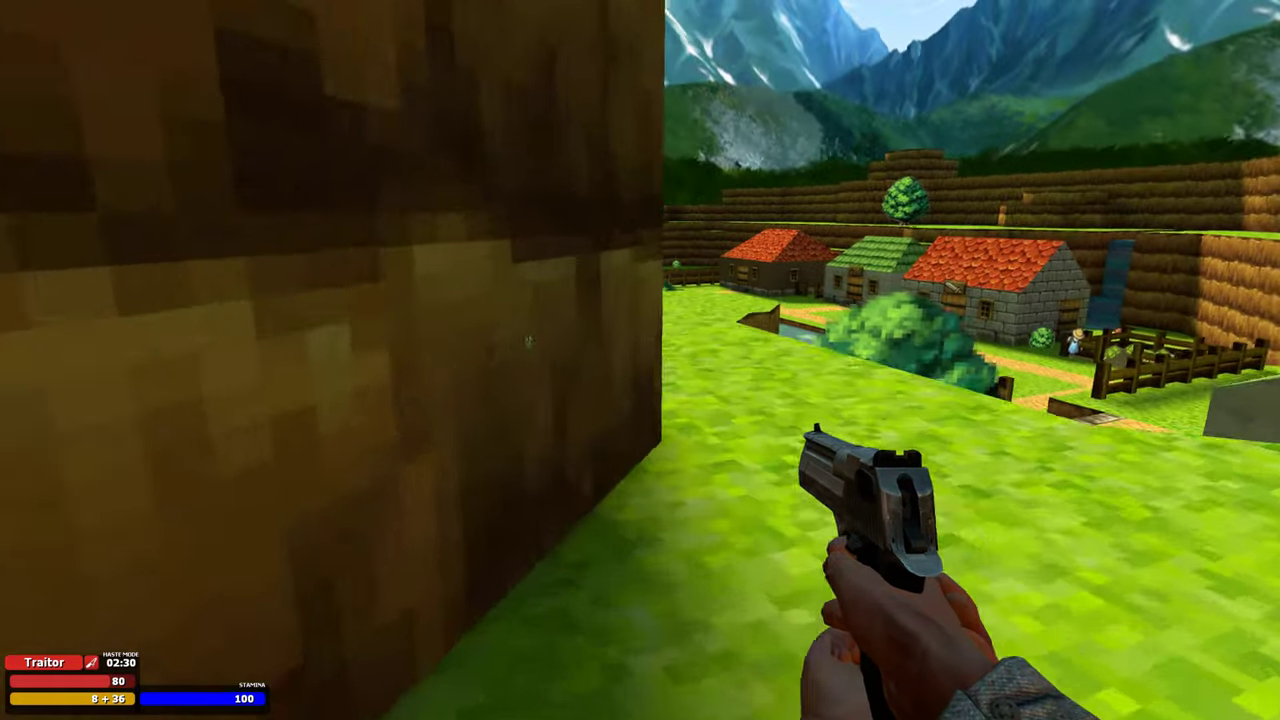
{"action": "key", "text": "w"}
{"action": "scroll", "coordinate": [640, 360], "scroll_direction": "down", "scroll_amount": 3}
{"action": "scroll", "coordinate": [640, 360], "scroll_direction": "down", "scroll_amount": 1}
{"action": "left_click", "coordinate": [640, 360]}
{"action": "key", "text": "shift+w"}
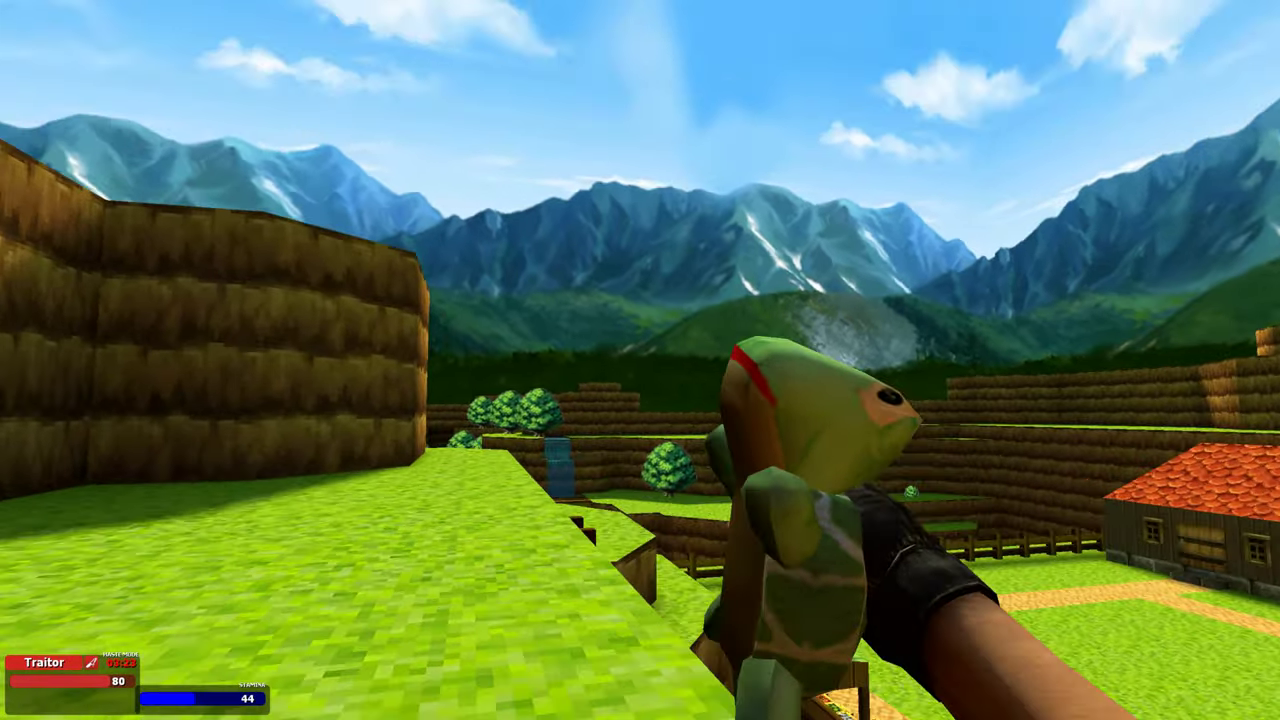
{"action": "left_click", "coordinate": [640, 360]}
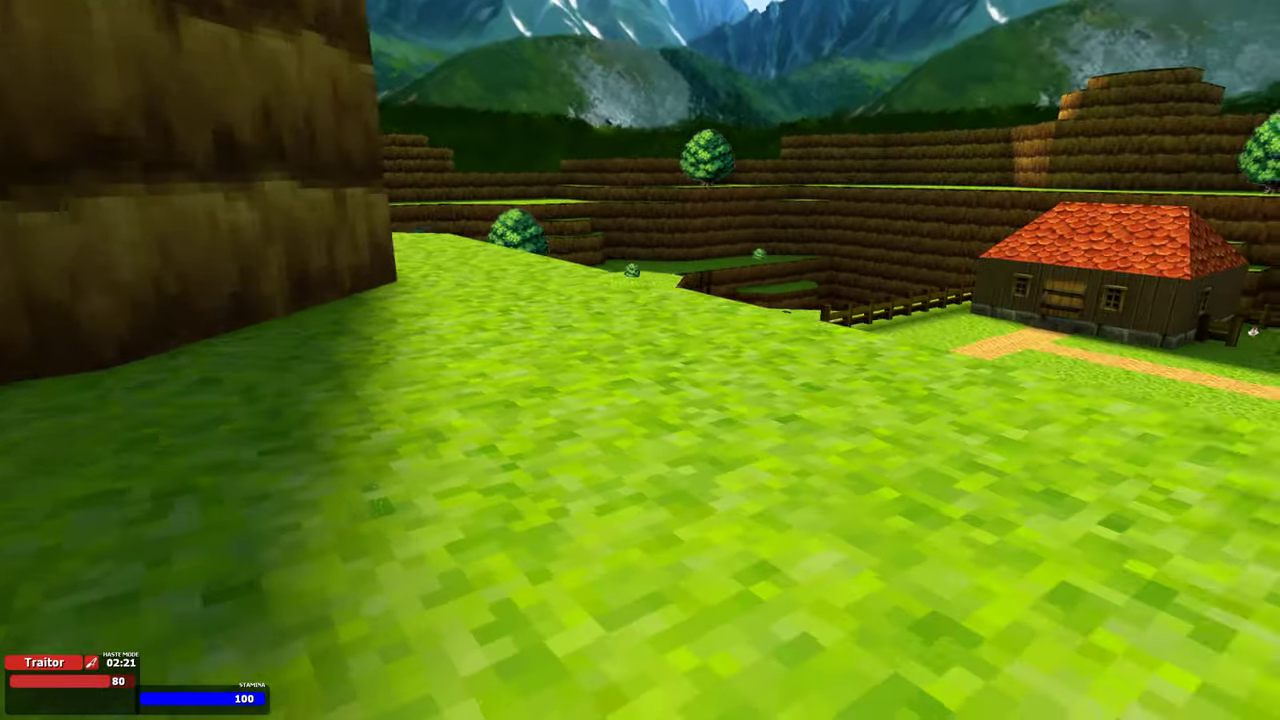
{"action": "key", "text": "3"}
{"action": "left_click", "coordinate": [640, 360]}
{"action": "left_click", "coordinate": [640, 360]}
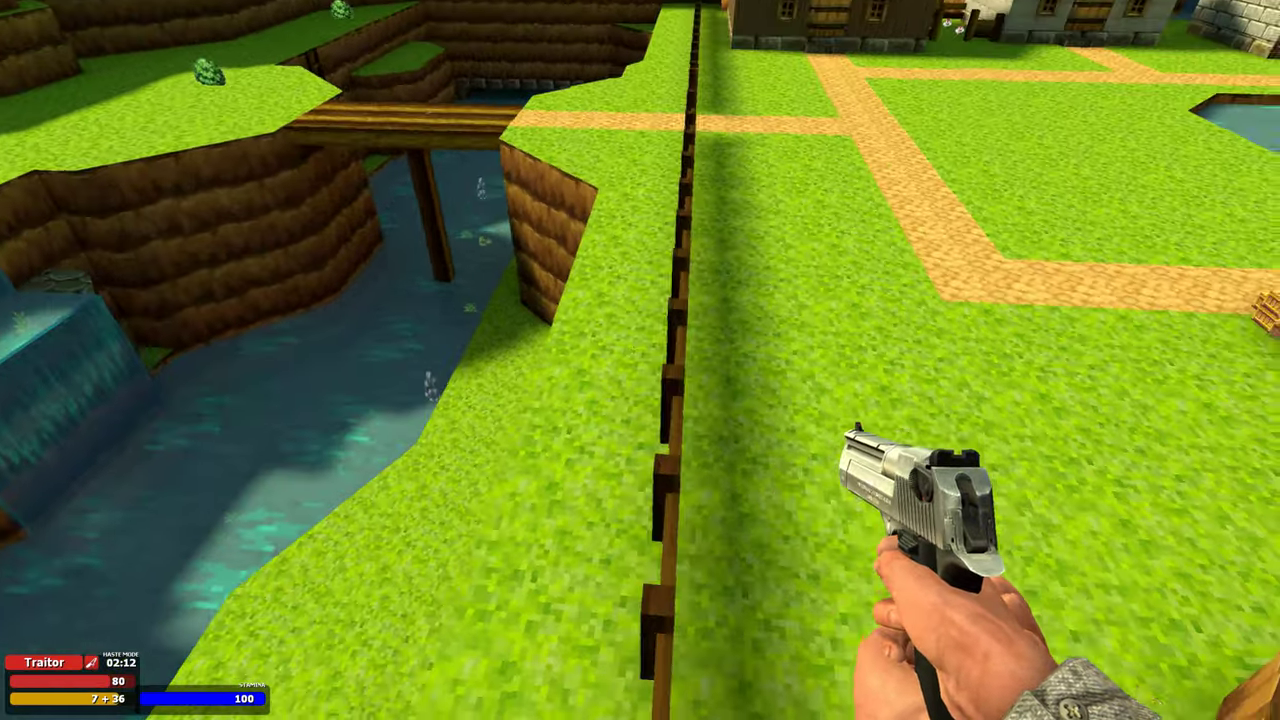
{"action": "left_click", "coordinate": [640, 360]}
{"action": "left_click", "coordinate": [640, 360]}
{"action": "left_click", "coordinate": [640, 360]}
{"action": "left_click", "coordinate": [640, 360]}
{"action": "key", "text": "w"}
{"action": "key", "text": "w"}
{"action": "left_click", "coordinate": [640, 360]}
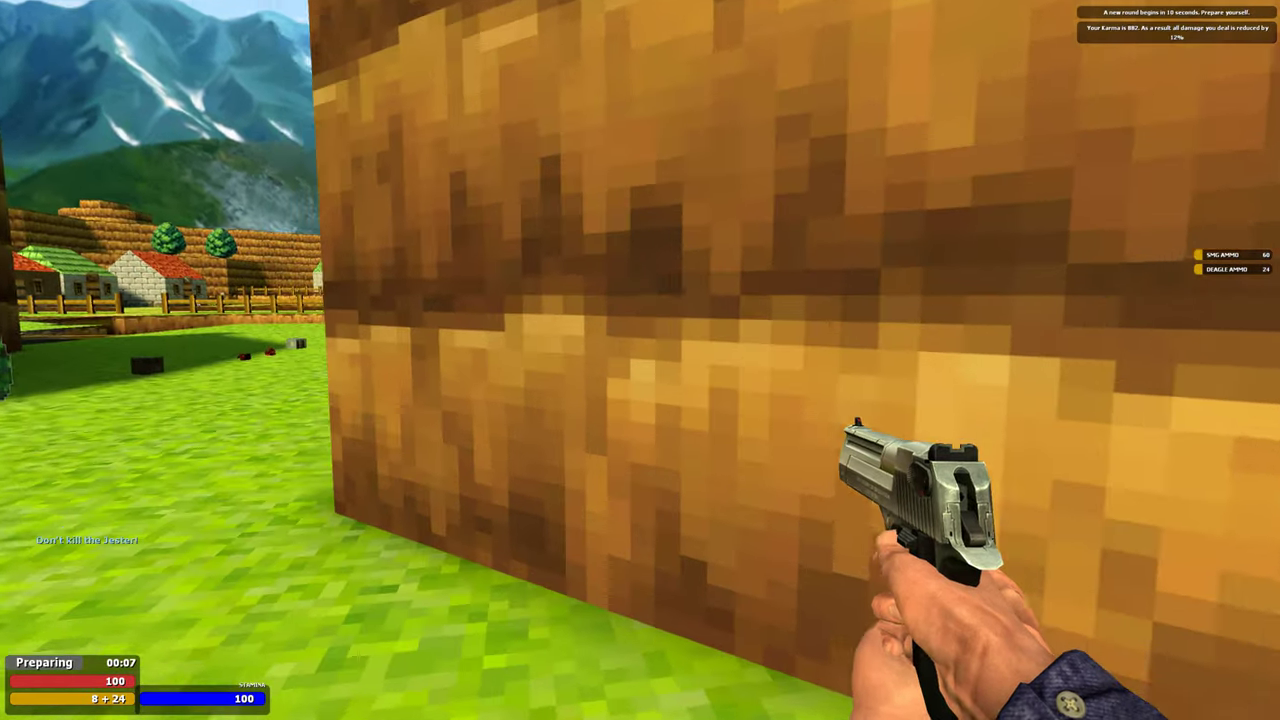
{"action": "key", "text": "w"}
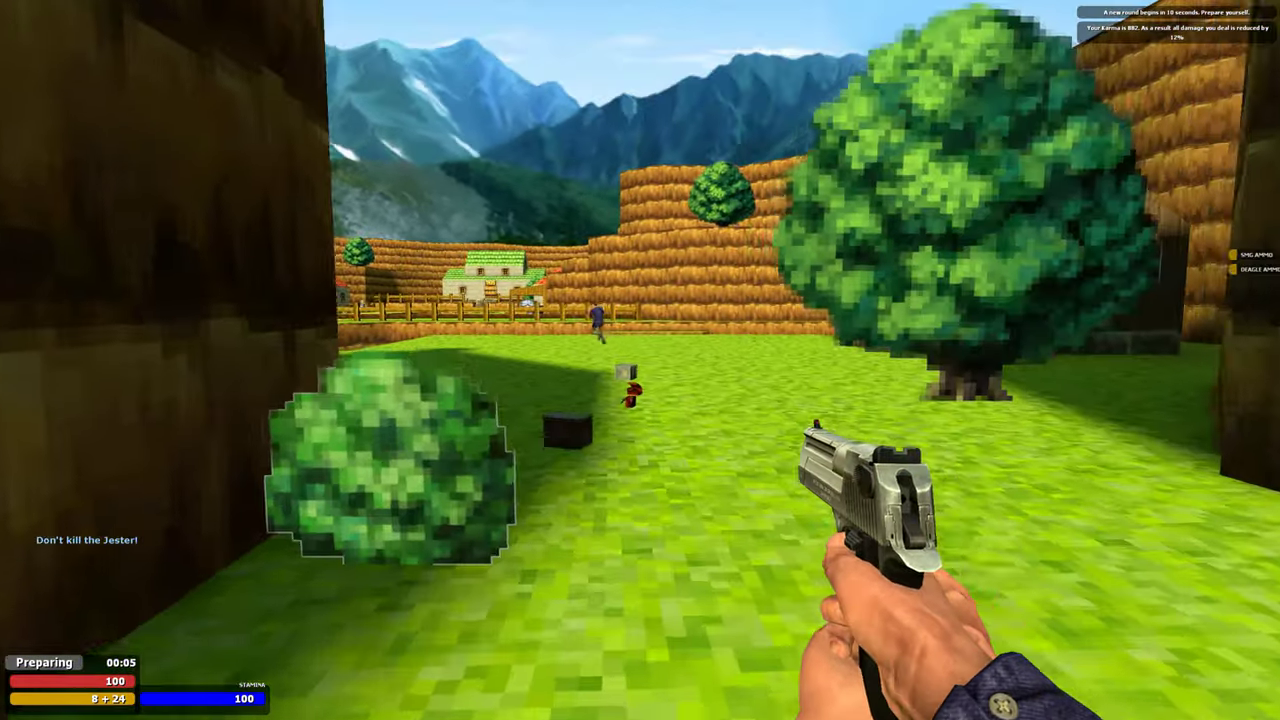
{"action": "key", "text": "shift+w"}
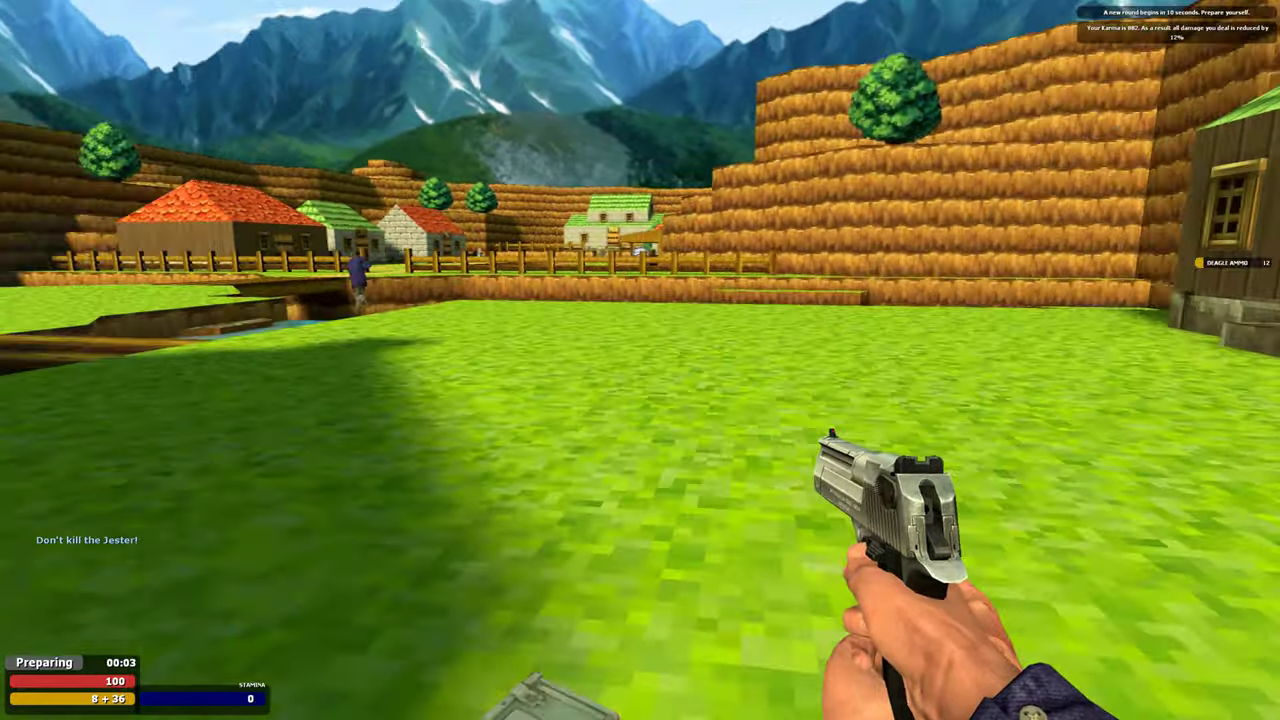
{"action": "key", "text": "w"}
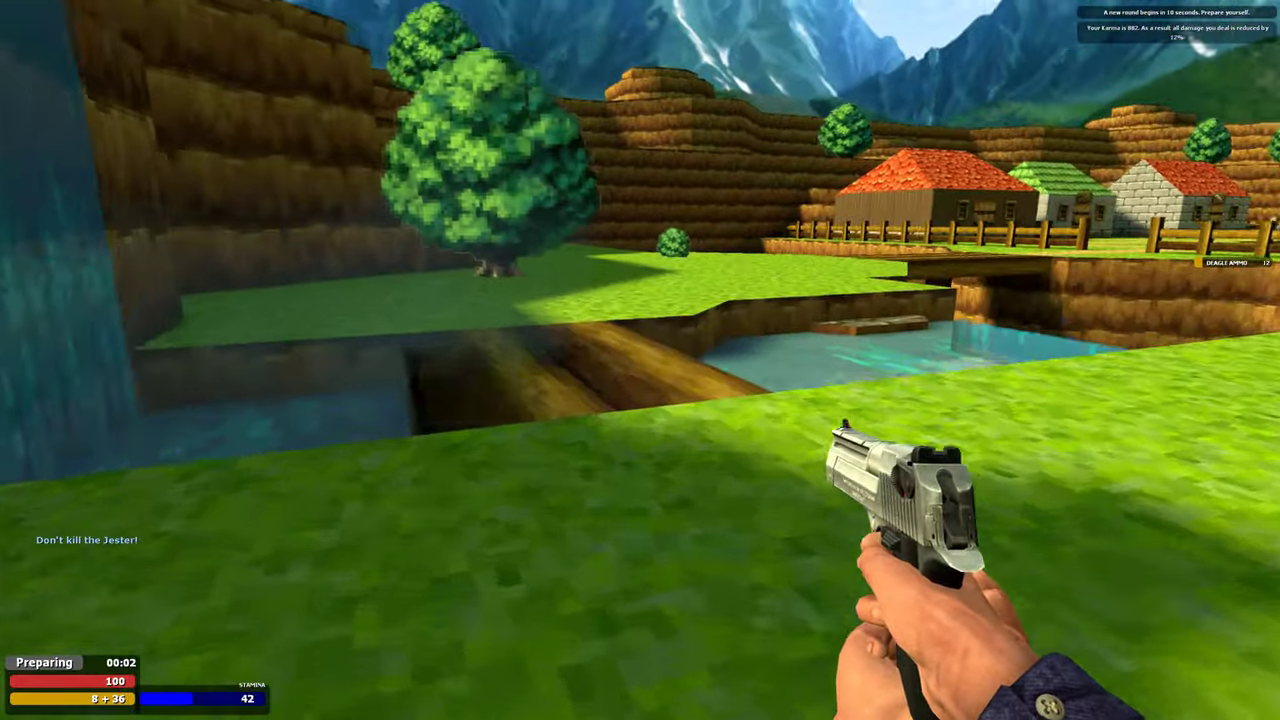
{"action": "scroll", "coordinate": [640, 360], "scroll_direction": "up", "scroll_amount": 2}
{"action": "scroll", "coordinate": [640, 360], "scroll_direction": "down", "scroll_amount": 1}
{"action": "scroll", "coordinate": [640, 360], "scroll_direction": "down", "scroll_amount": 1}
{"action": "left_click", "coordinate": [640, 360]}
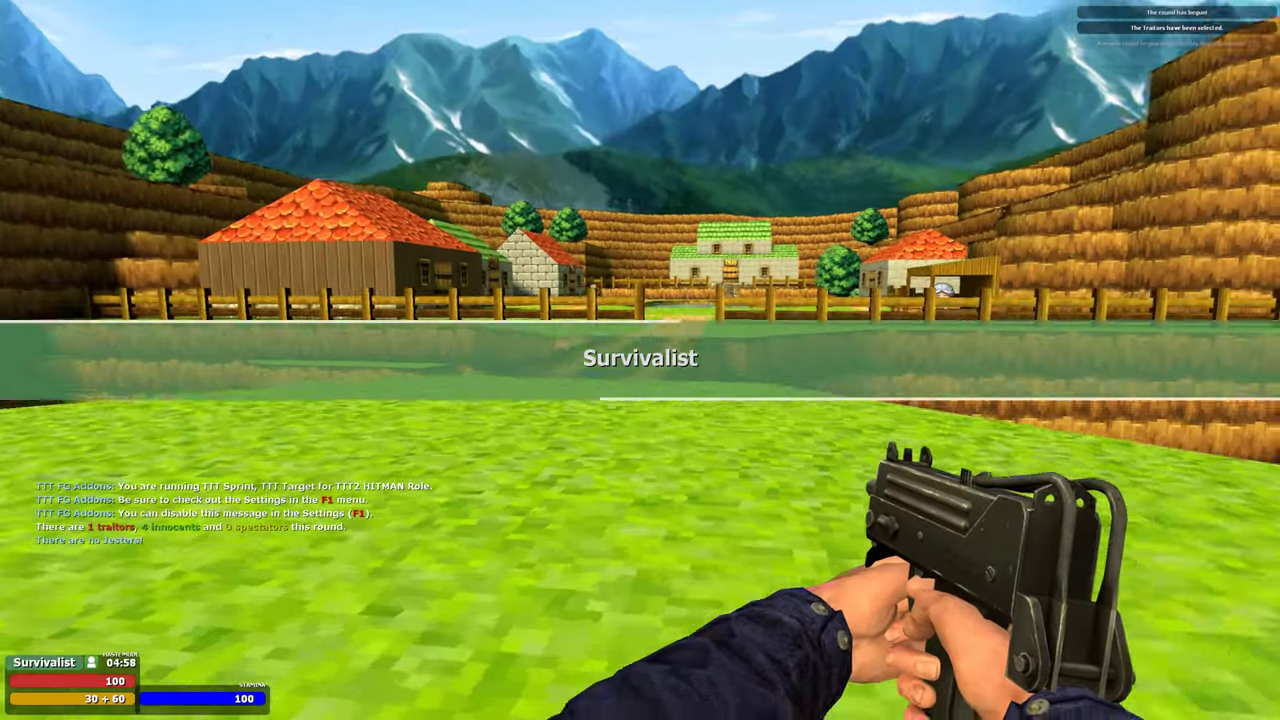
{"action": "key", "text": "shift+w"}
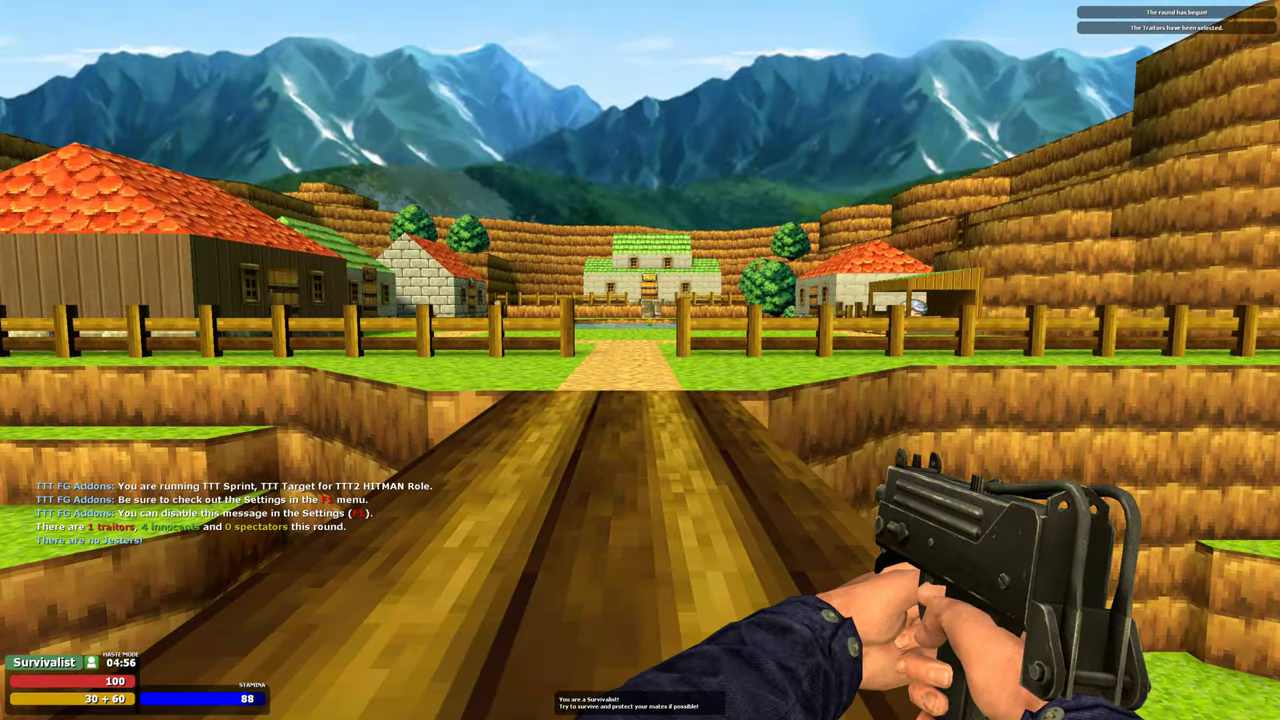
{"action": "key", "text": "c"}
{"action": "key", "text": "w"}
{"action": "left_click", "coordinate": [503, 400]}
{"action": "key", "text": "w"}
{"action": "key", "text": "w"}
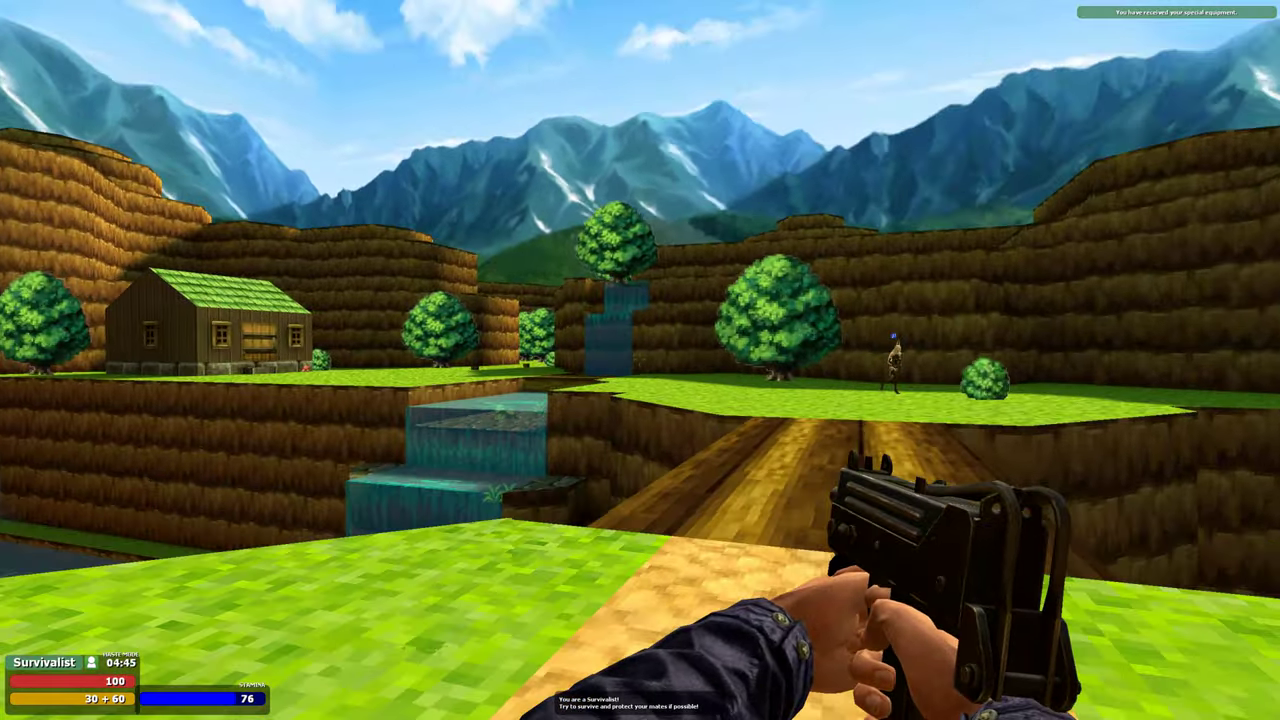
{"action": "key", "text": "w"}
{"action": "key", "text": "w"}
{"action": "key", "text": "w"}
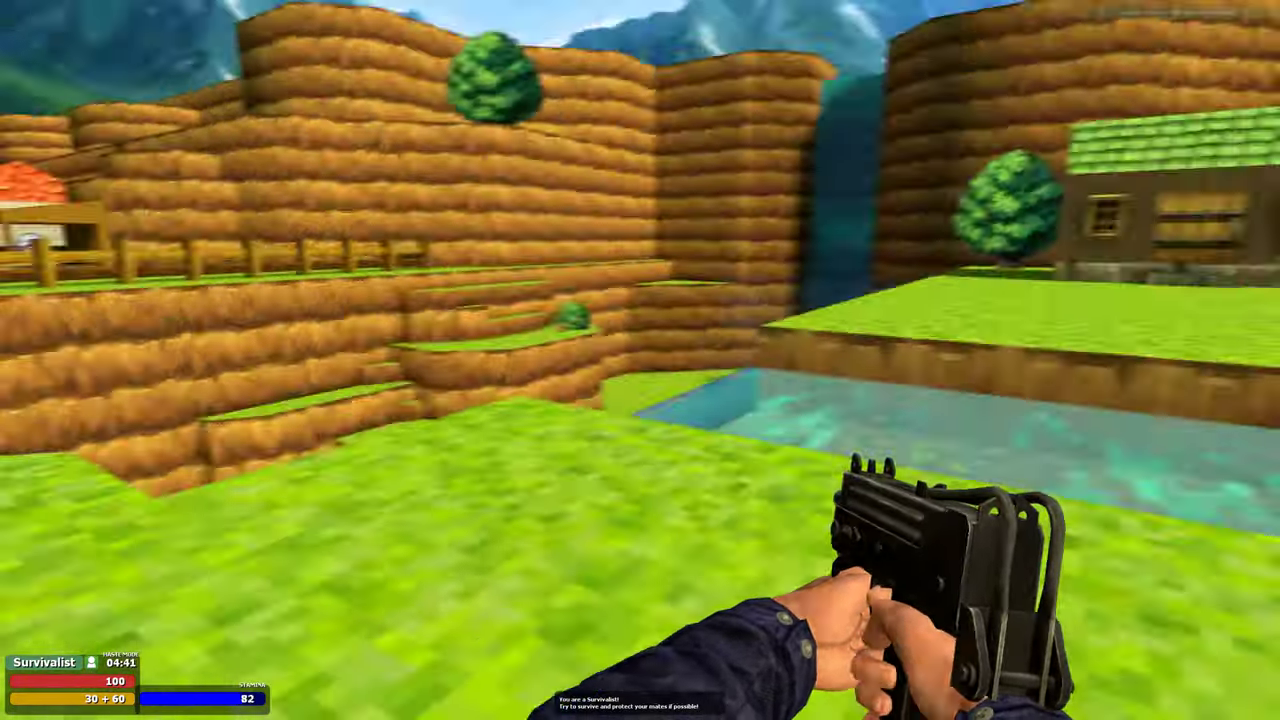
{"action": "key", "text": "w"}
{"action": "key", "text": "w"}
{"action": "key", "text": "w"}
{"action": "left_click", "coordinate": [640, 360]}
{"action": "key", "text": "w"}
{"action": "key", "text": "w"}
{"action": "key", "text": "w"}
{"action": "key", "text": "w"}
{"action": "scroll", "coordinate": [640, 360], "scroll_direction": "down", "scroll_amount": 2}
{"action": "scroll", "coordinate": [640, 360], "scroll_direction": "down", "scroll_amount": 1}
{"action": "left_click", "coordinate": [640, 360]}
{"action": "key", "text": "w"}
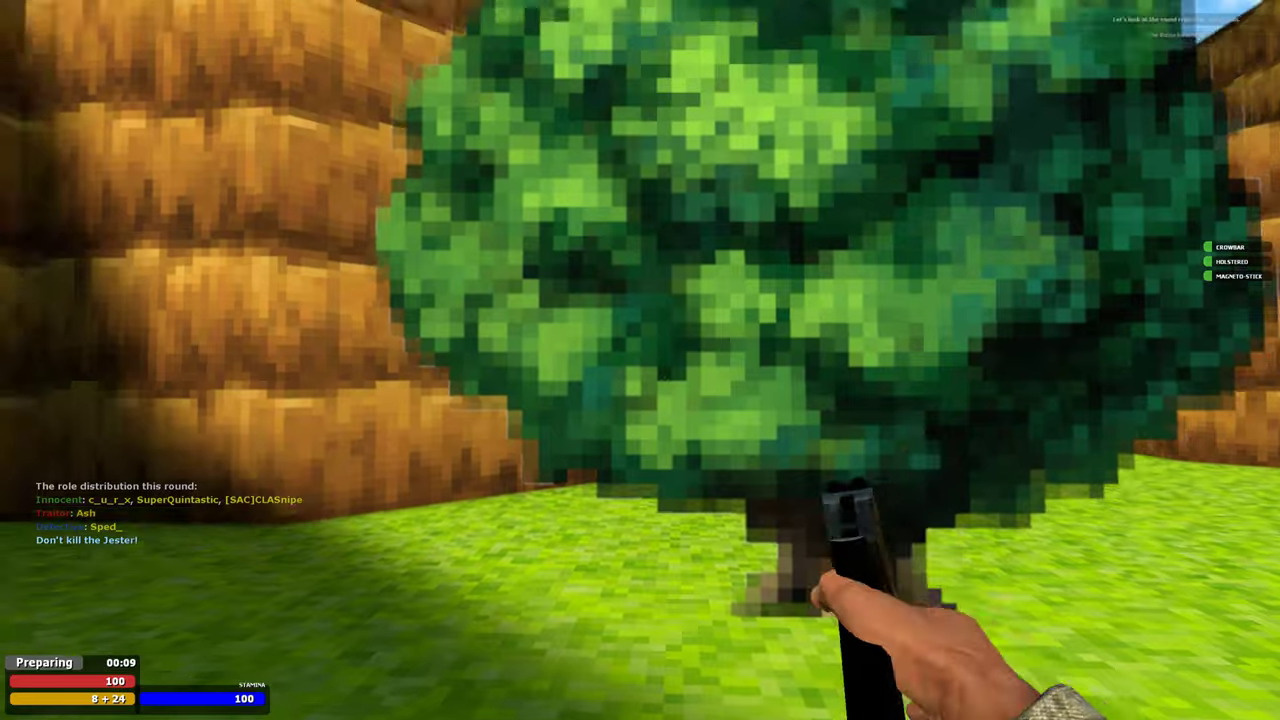
{"action": "key", "text": "w"}
{"action": "key", "text": "w"}
{"action": "key", "text": "w"}
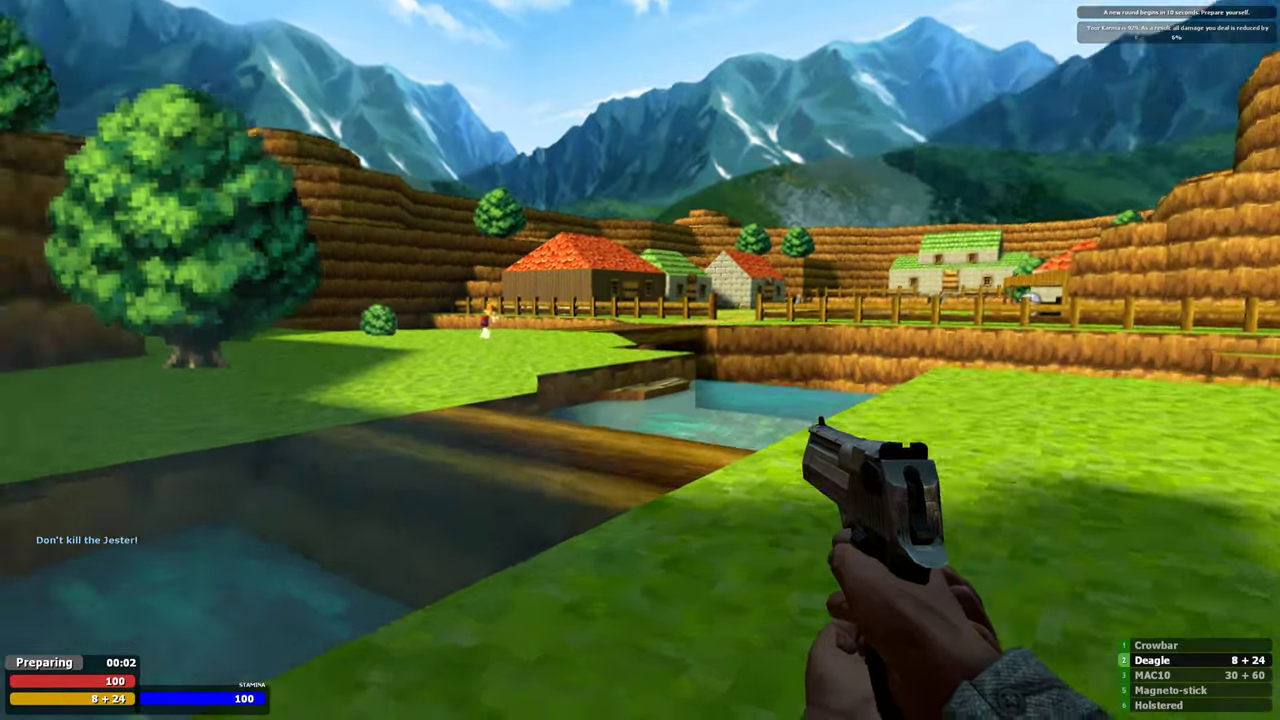
{"action": "key", "text": "w"}
{"action": "key", "text": "w"}
{"action": "key", "text": "w"}
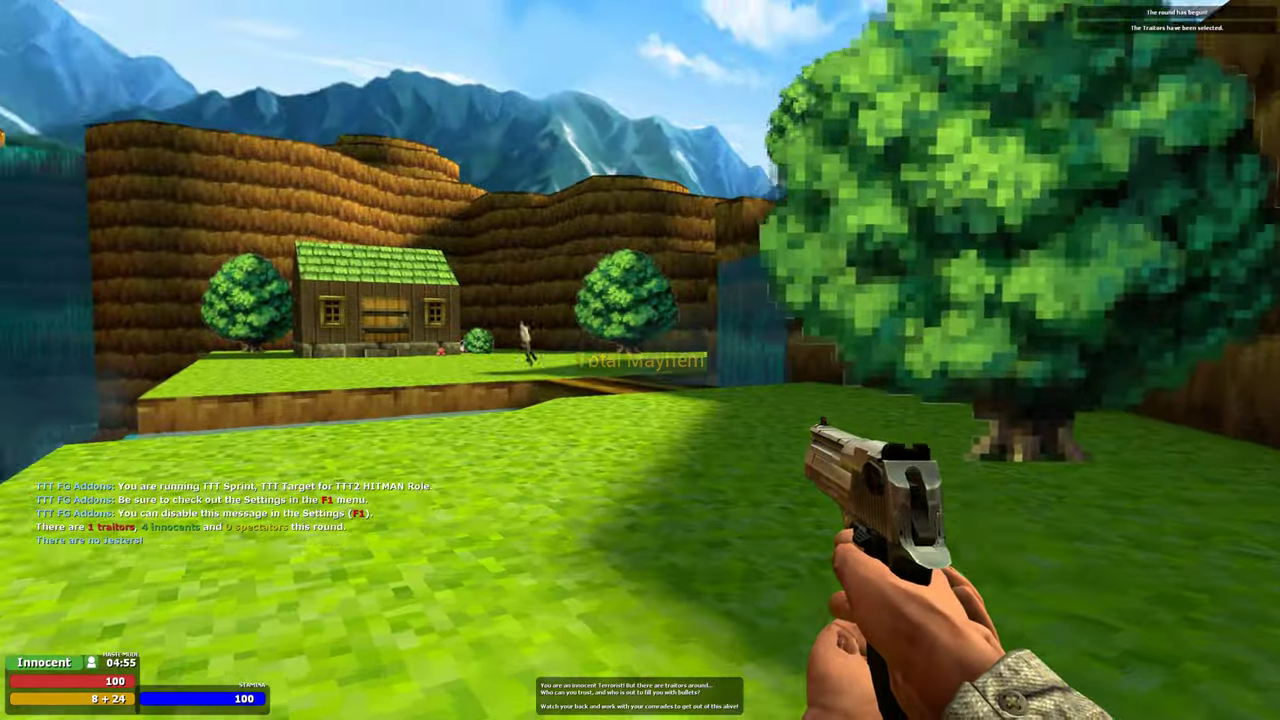
{"action": "key", "text": "w"}
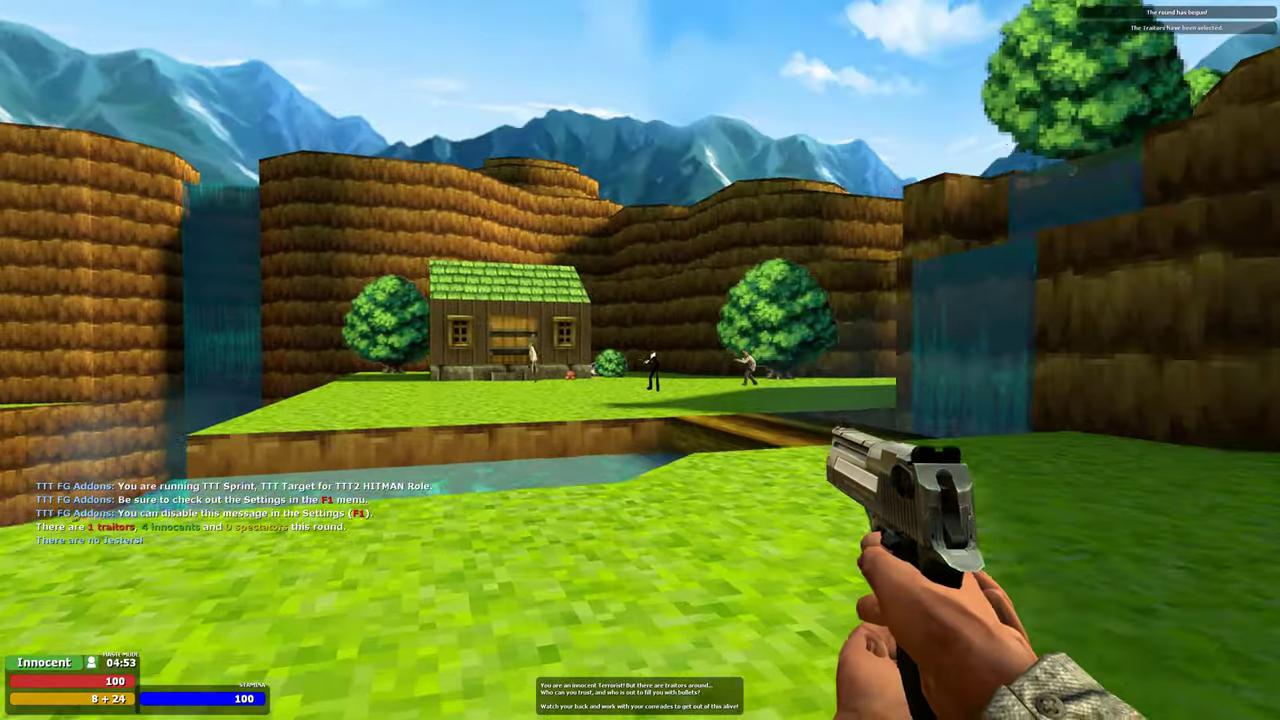
{"action": "key", "text": "w"}
{"action": "left_click", "coordinate": [640, 360]}
{"action": "key", "text": "w"}
{"action": "left_click", "coordinate": [640, 360]}
{"action": "left_click", "coordinate": [640, 360]}
{"action": "key", "text": "w"}
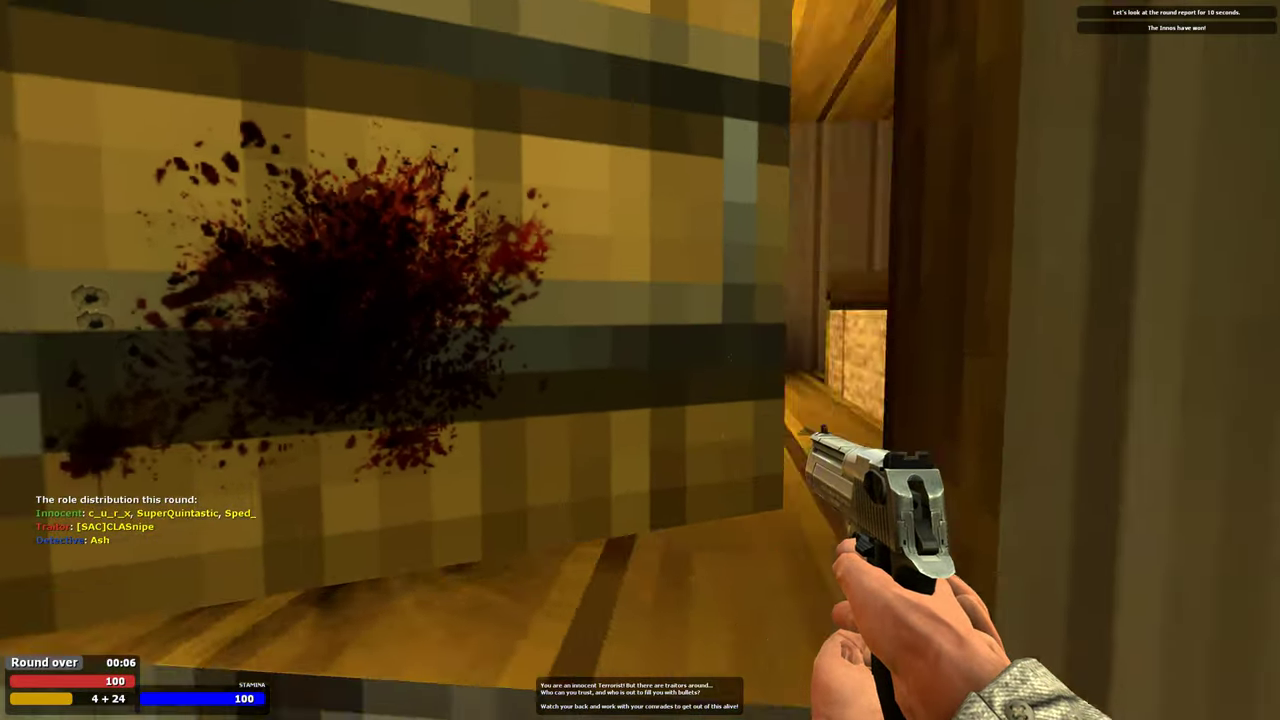
{"action": "key", "text": "w"}
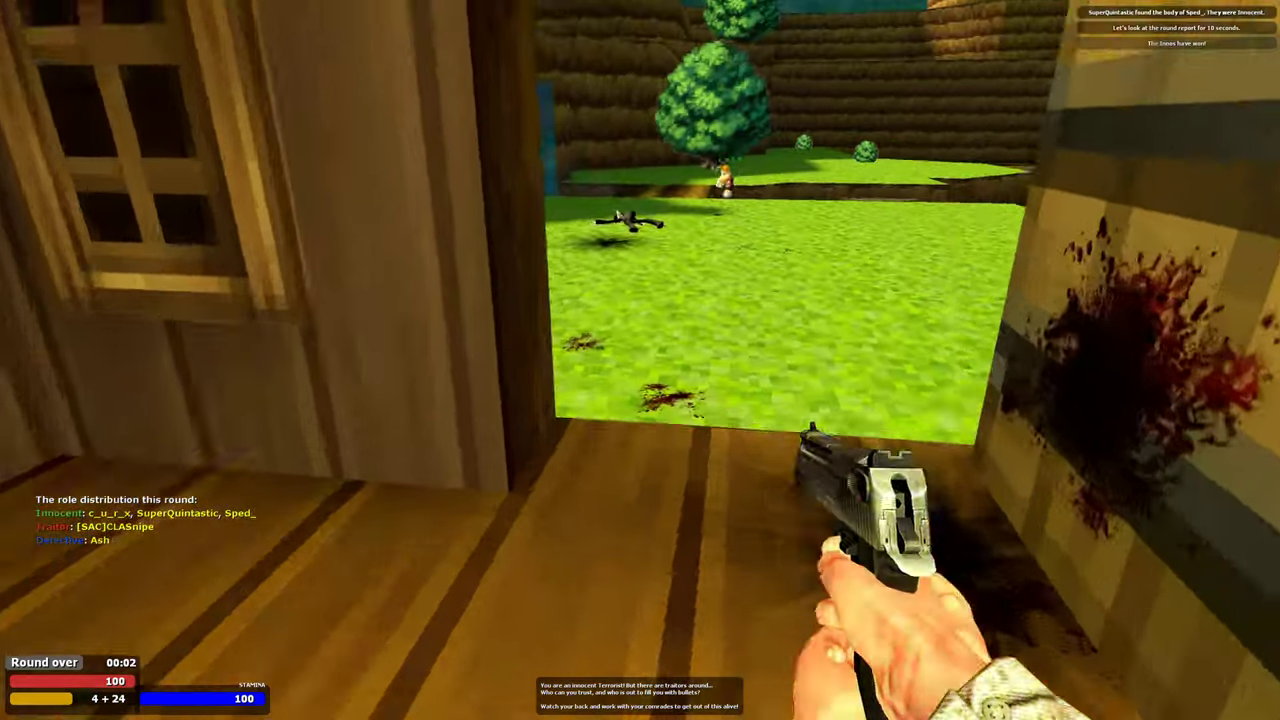
{"action": "key", "text": "w"}
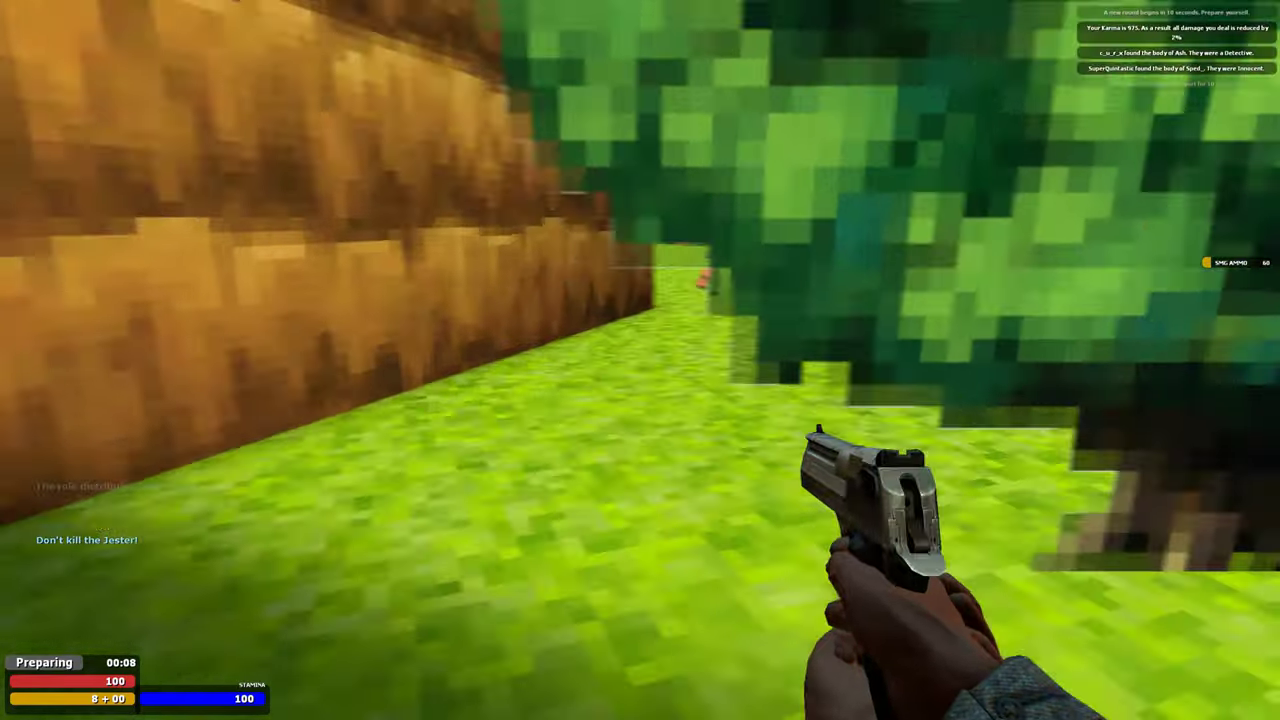
{"action": "key", "text": "w"}
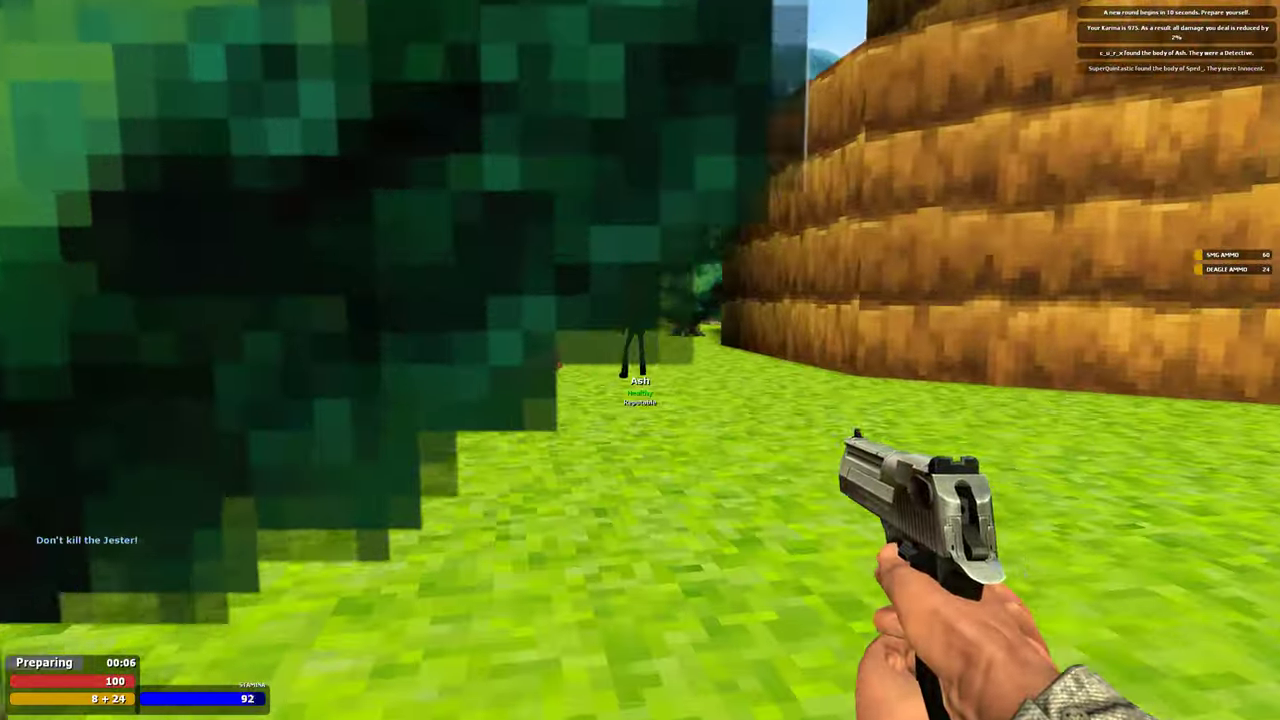
{"action": "key", "text": "shift+w"}
{"action": "key", "text": "w"}
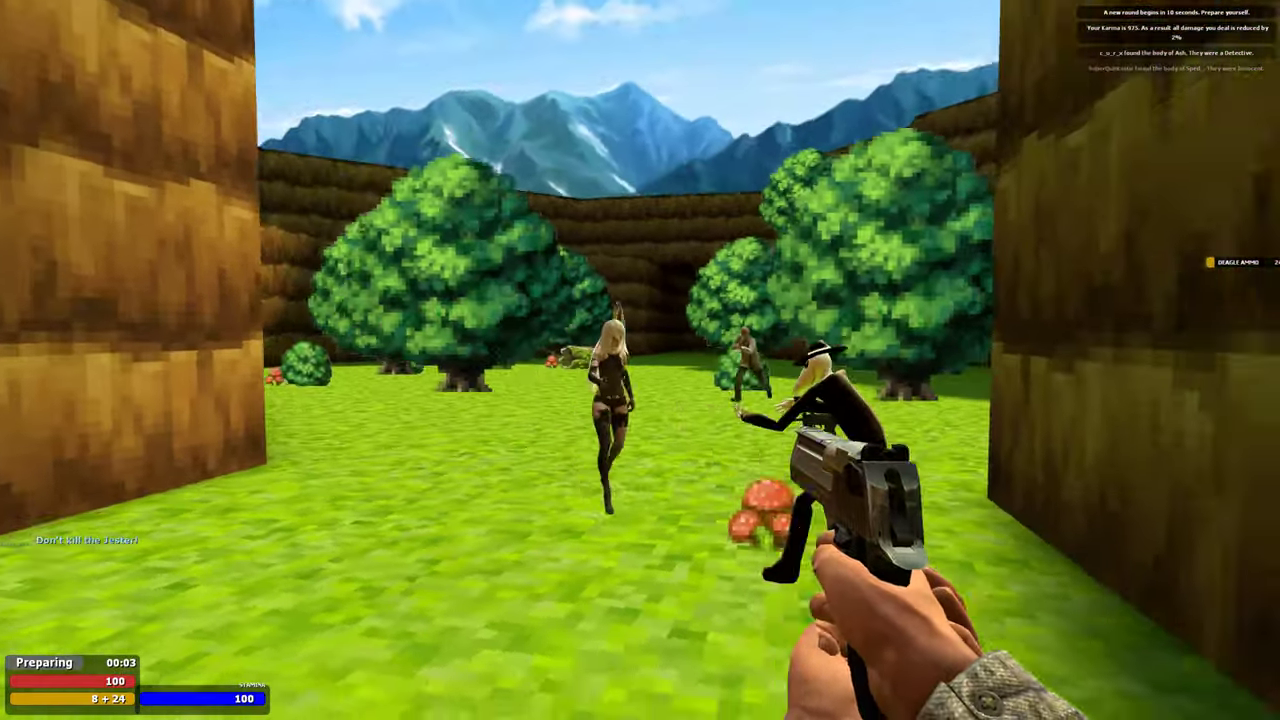
{"action": "key", "text": "shift+w"}
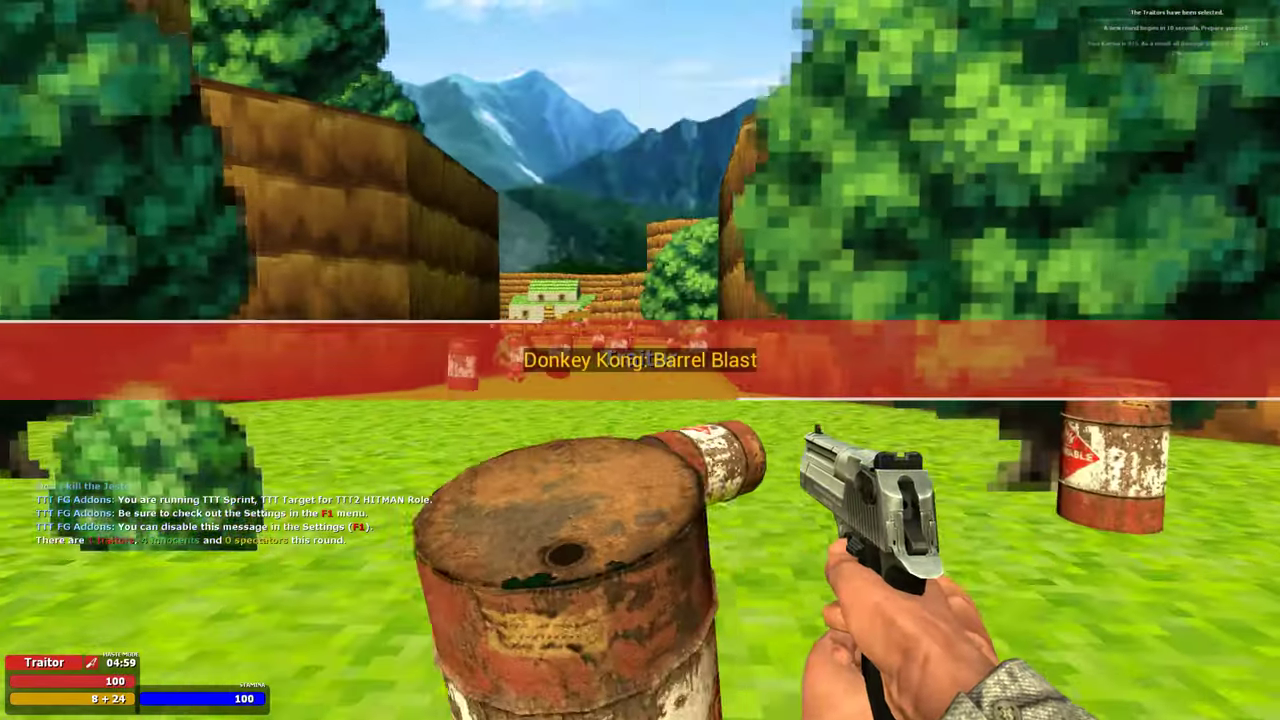
{"action": "key", "text": "w"}
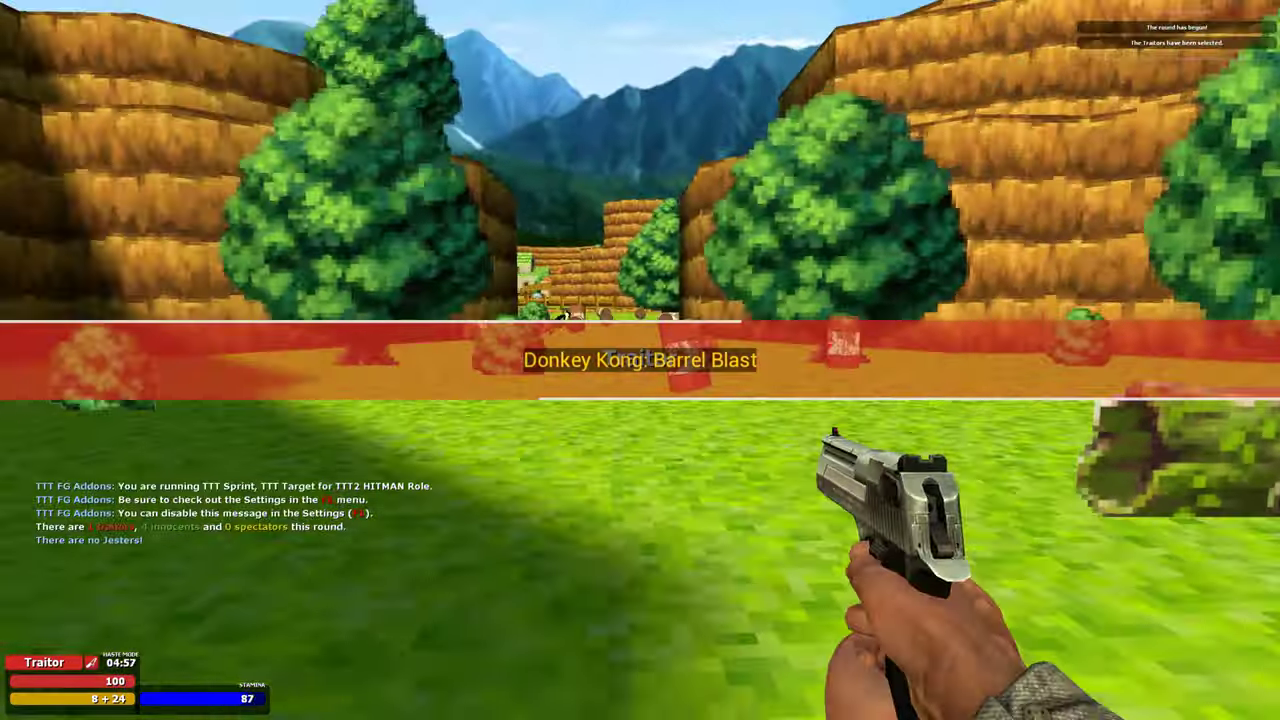
{"action": "left_click", "coordinate": [640, 360]}
{"action": "key", "text": "s"}
{"action": "key", "text": "w"}
{"action": "key", "text": "shift+w"}
{"action": "key", "text": "w"}
{"action": "scroll", "coordinate": [640, 360], "scroll_direction": "down", "scroll_amount": 1}
{"action": "scroll", "coordinate": [640, 360], "scroll_direction": "down", "scroll_amount": 1}
{"action": "scroll", "coordinate": [640, 360], "scroll_direction": "up", "scroll_amount": 1}
{"action": "key", "text": "c"}
{"action": "key", "text": "c"}
{"action": "key", "text": "w"}
{"action": "key", "text": "w"}
{"action": "key", "text": "w"}
{"action": "key", "text": "w"}
{"action": "key", "text": "7"}
{"action": "key", "text": "2"}
{"action": "key", "text": "w"}
{"action": "key", "text": "2"}
{"action": "key", "text": "r"}
{"action": "key", "text": "w"}
{"action": "key", "text": "shift+w"}
{"action": "key", "text": "w"}
{"action": "key", "text": "w"}
{"action": "key", "text": "w"}
{"action": "key", "text": "3"}
{"action": "key", "text": "w"}
{"action": "key", "text": "shift"}
{"action": "key", "text": "c"}
{"action": "key", "text": "w"}
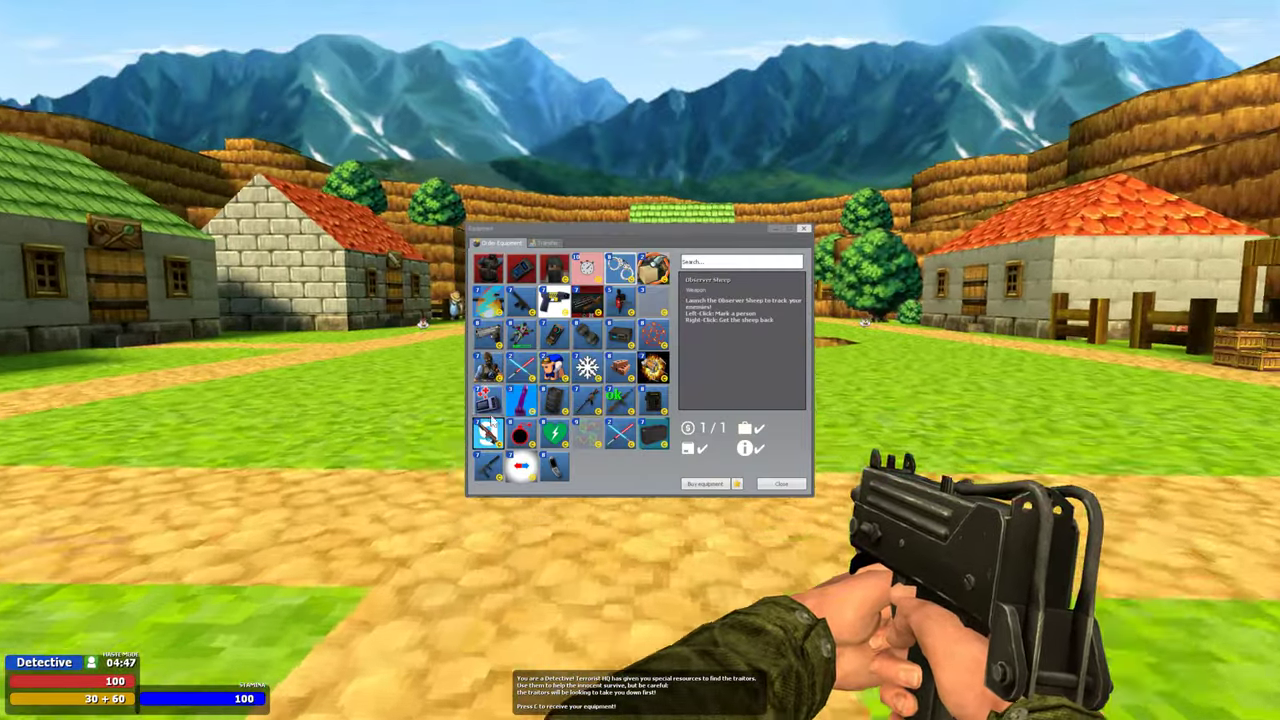
{"action": "left_click", "coordinate": [707, 485]}
{"action": "key", "text": "w"}
{"action": "scroll", "coordinate": [640, 360], "scroll_direction": "down", "scroll_amount": 1}
{"action": "left_click", "coordinate": [640, 360]}
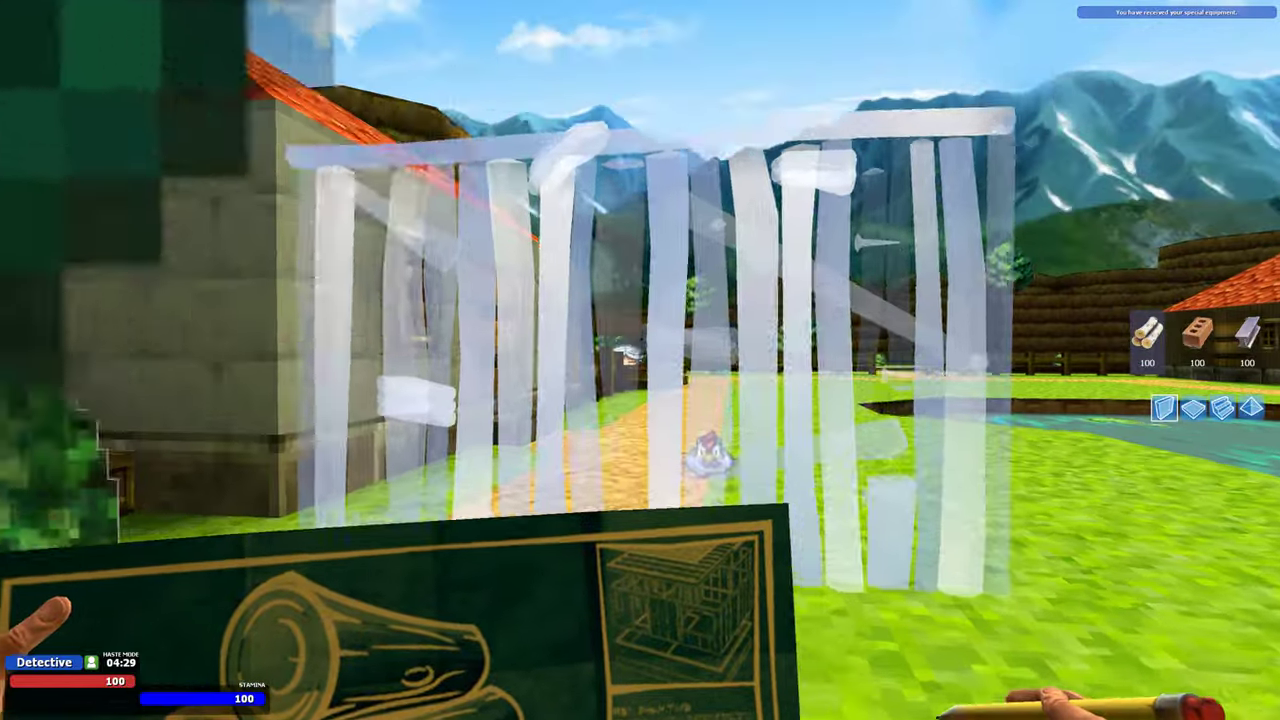
{"action": "left_click", "coordinate": [640, 360]}
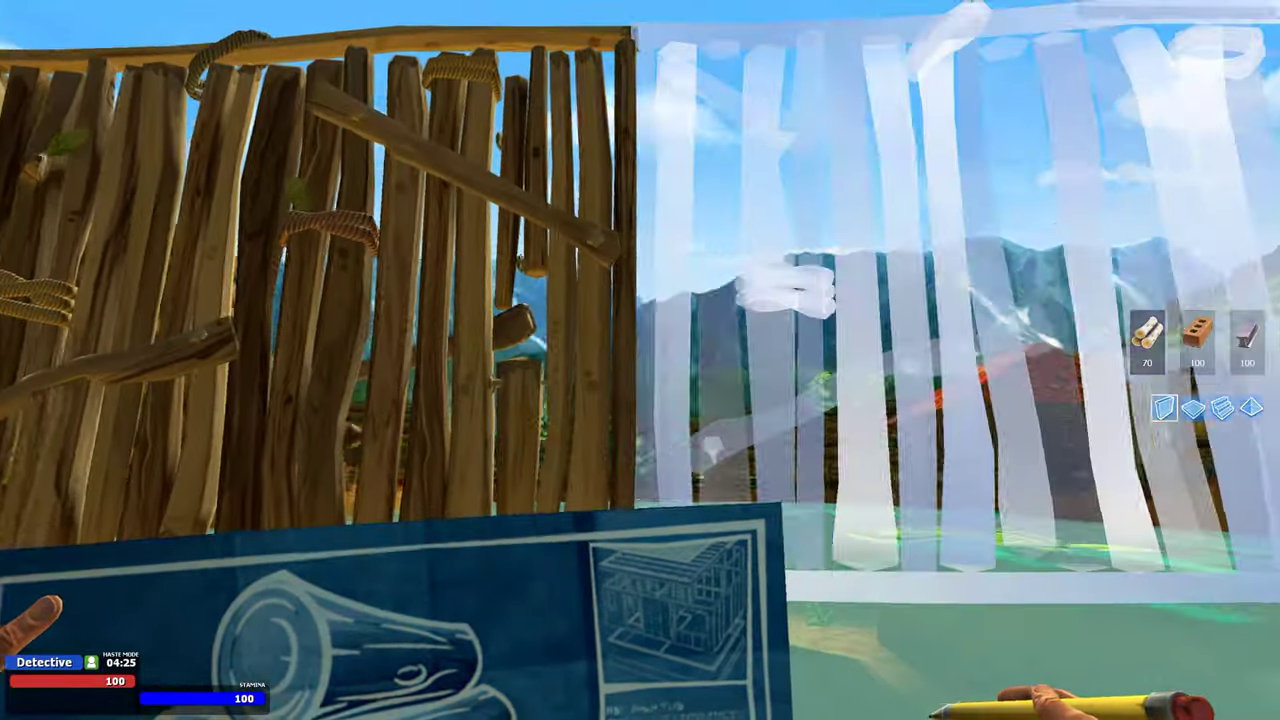
{"action": "left_click", "coordinate": [640, 360]}
{"action": "left_click", "coordinate": [640, 360]}
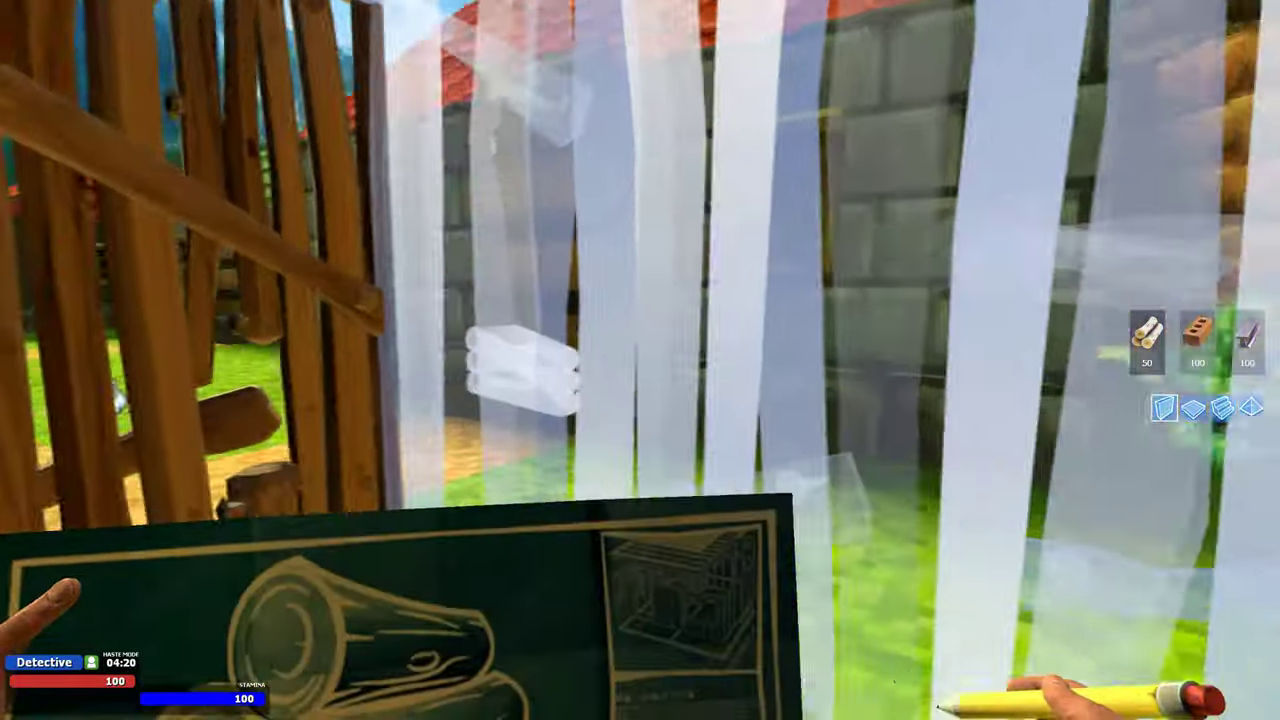
{"action": "left_click", "coordinate": [640, 360]}
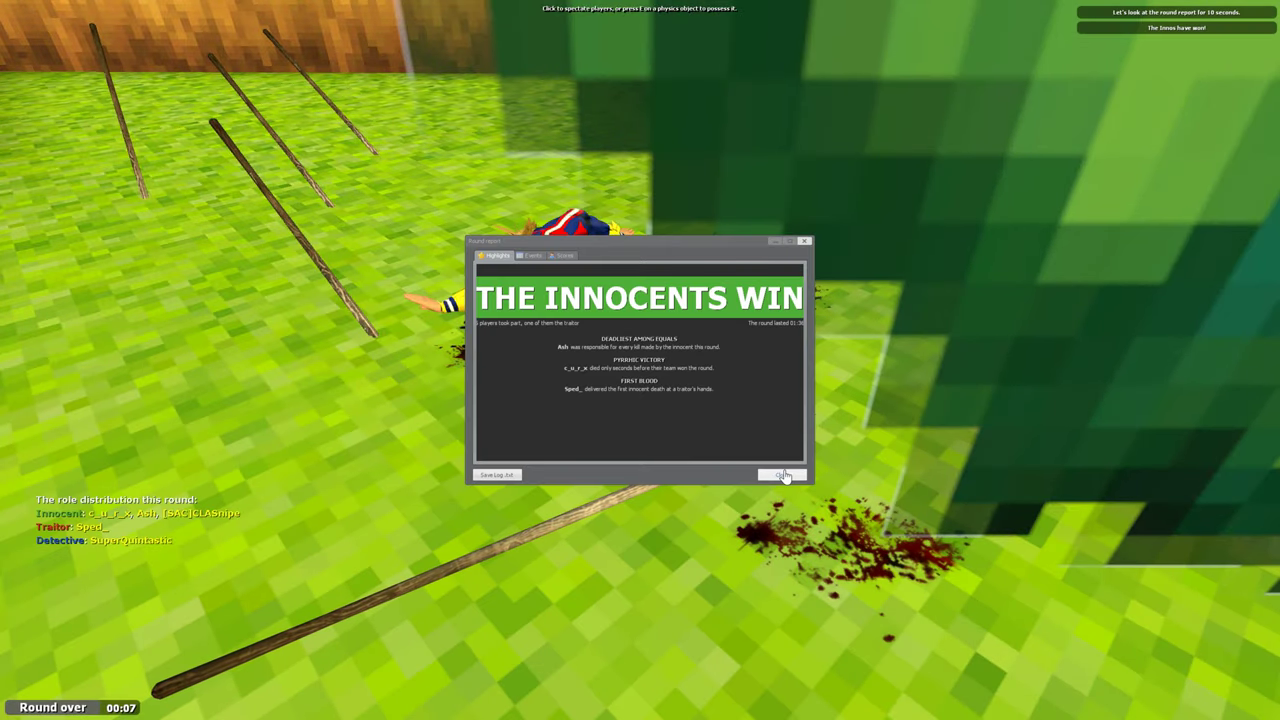
{"action": "left_click", "coordinate": [785, 476]}
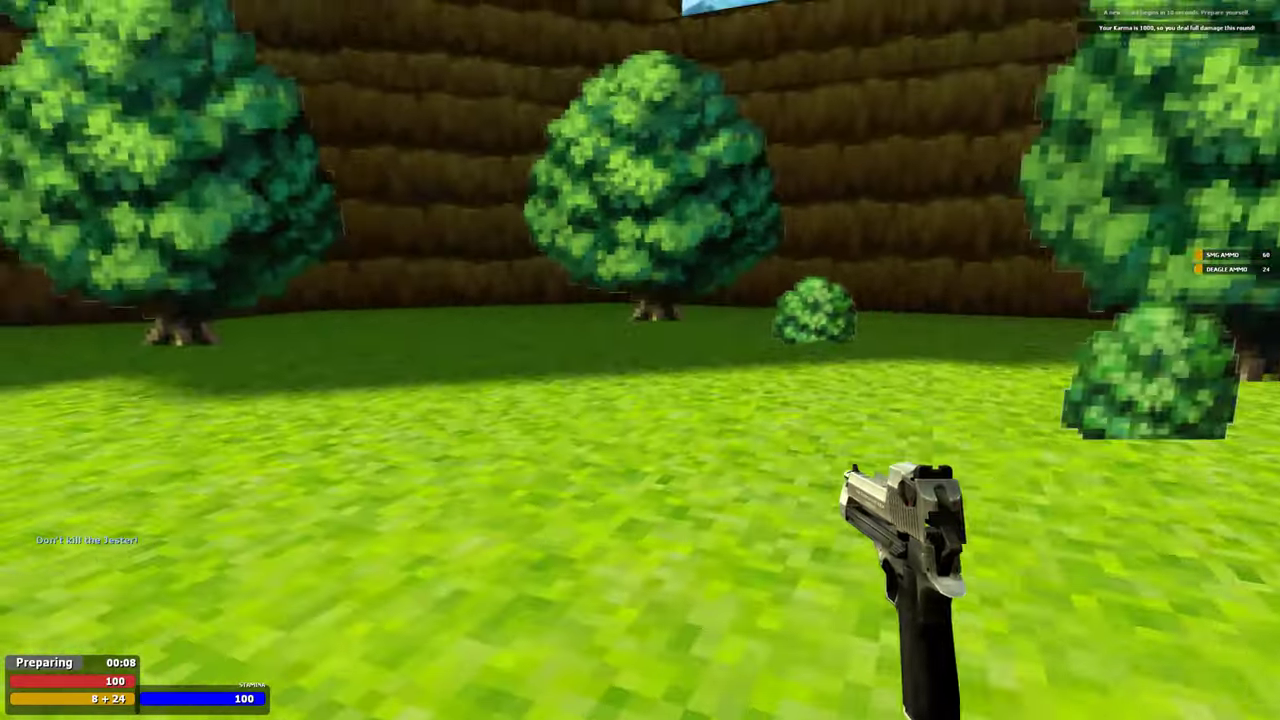
{"action": "key", "text": "w"}
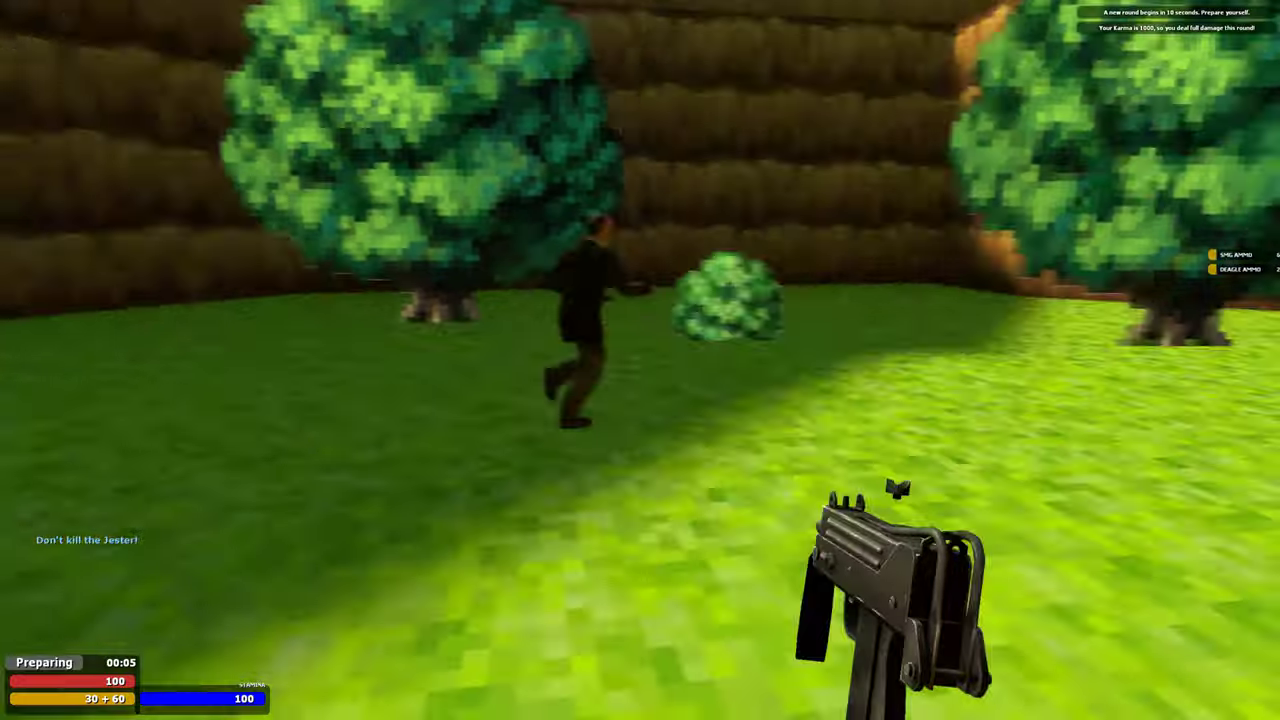
{"action": "scroll", "coordinate": [640, 360], "scroll_direction": "up", "scroll_amount": 1}
{"action": "left_click", "coordinate": [640, 360]}
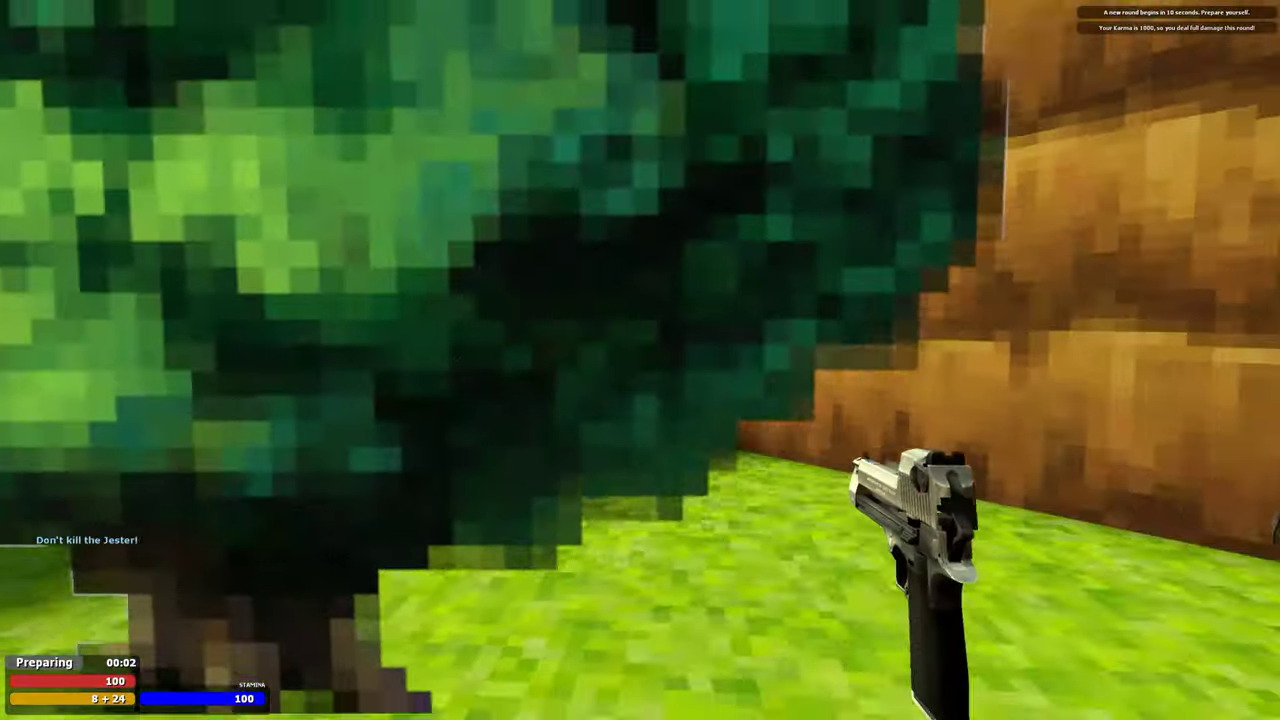
{"action": "key", "text": "w"}
{"action": "key", "text": "w"}
{"action": "key", "text": "w"}
{"action": "key", "text": "shift+w"}
{"action": "key", "text": "w"}
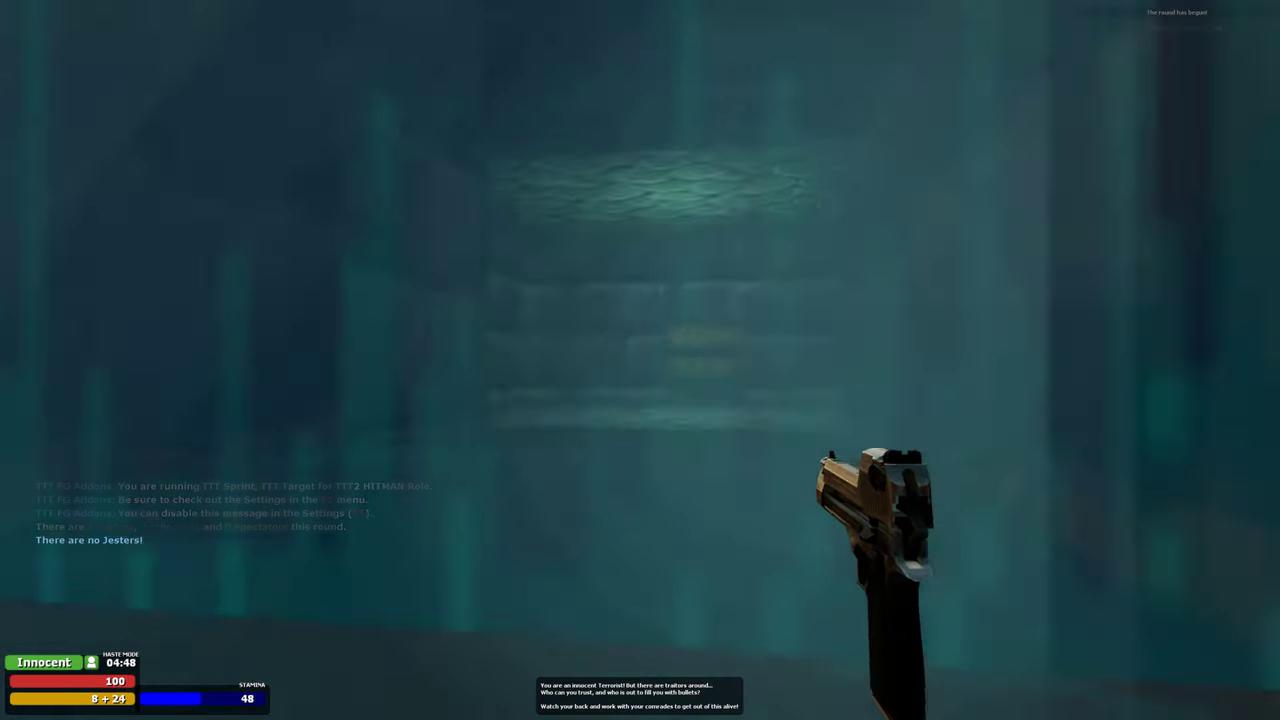
{"action": "key", "text": "w"}
{"action": "left_click", "coordinate": [640, 360]}
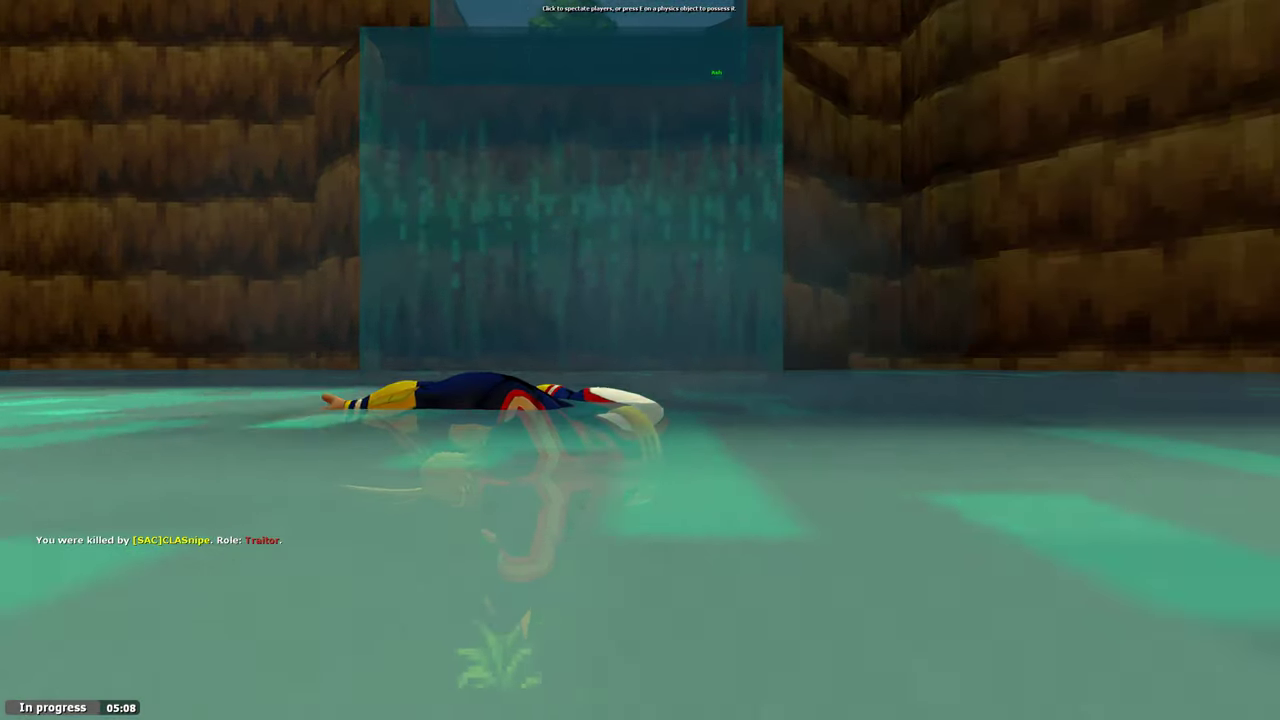
{"action": "left_click", "coordinate": [640, 360]}
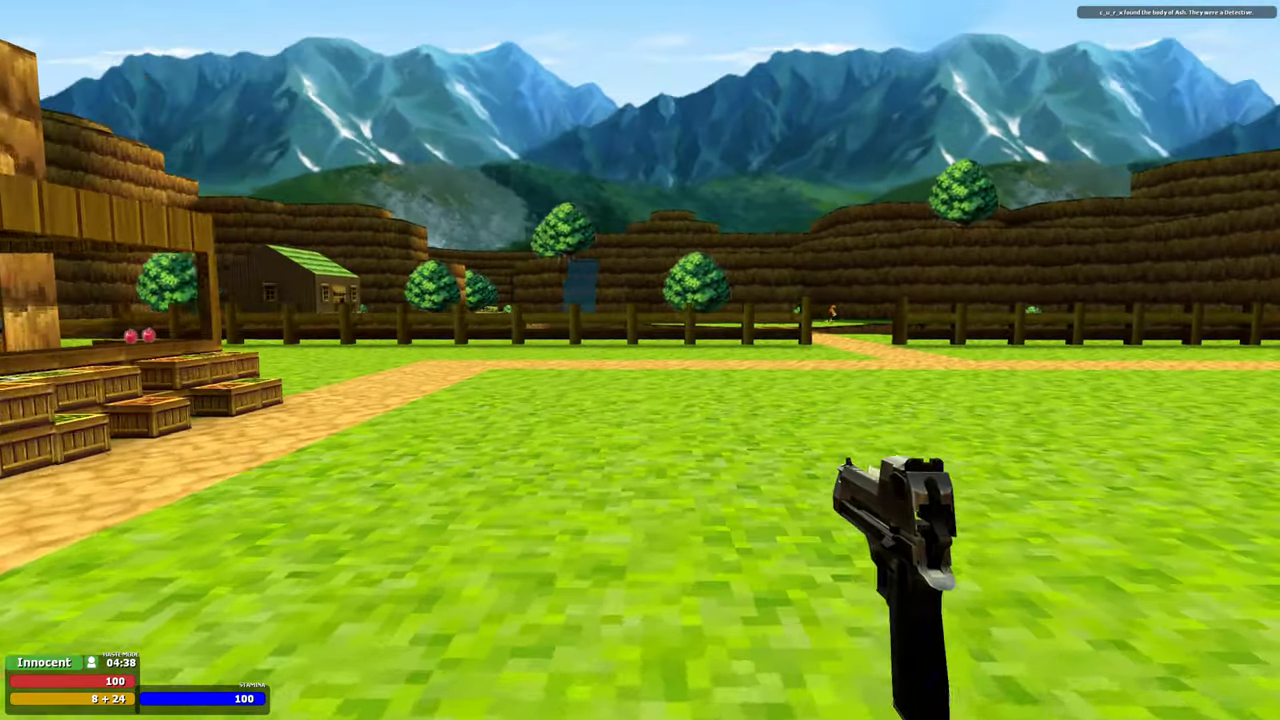
{"action": "key", "text": "w"}
{"action": "key", "text": "w"}
{"action": "right_click", "coordinate": [640, 360]}
{"action": "key", "text": "w"}
{"action": "key", "text": "space"}
{"action": "key", "text": "shift+w"}
{"action": "key", "text": "w"}
{"action": "key", "text": "w"}
{"action": "key", "text": "e"}
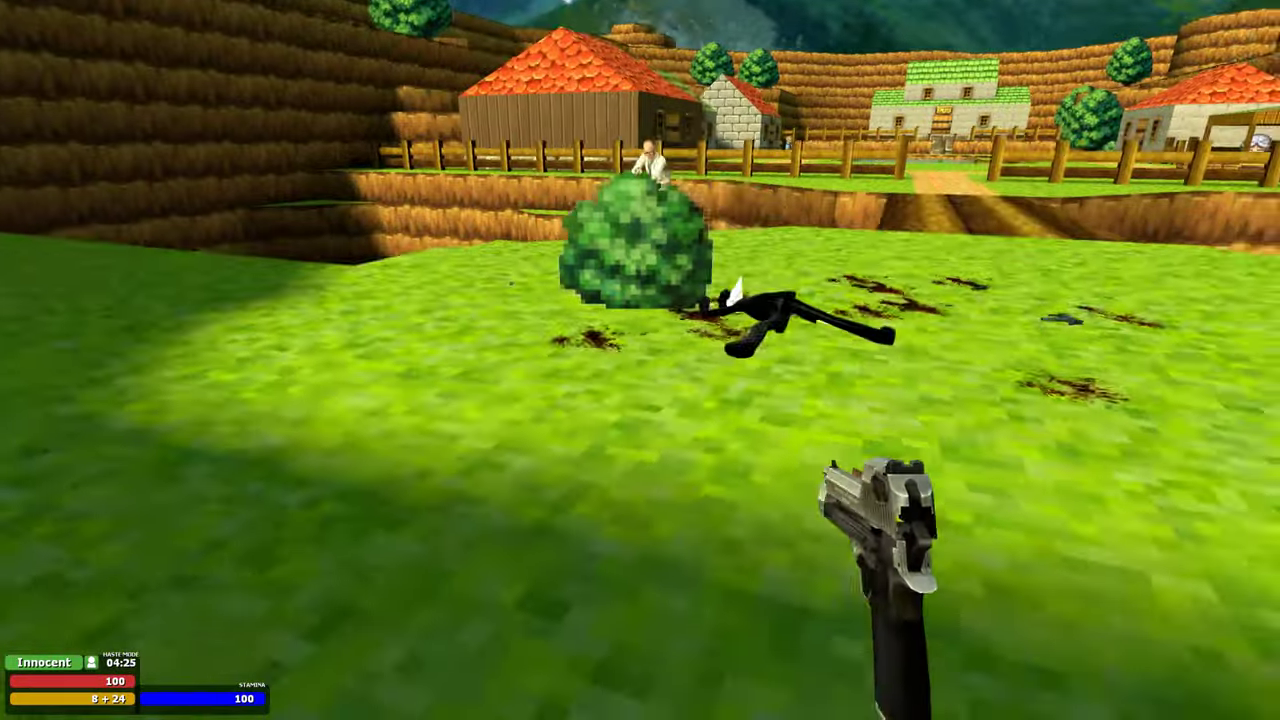
{"action": "key", "text": "w"}
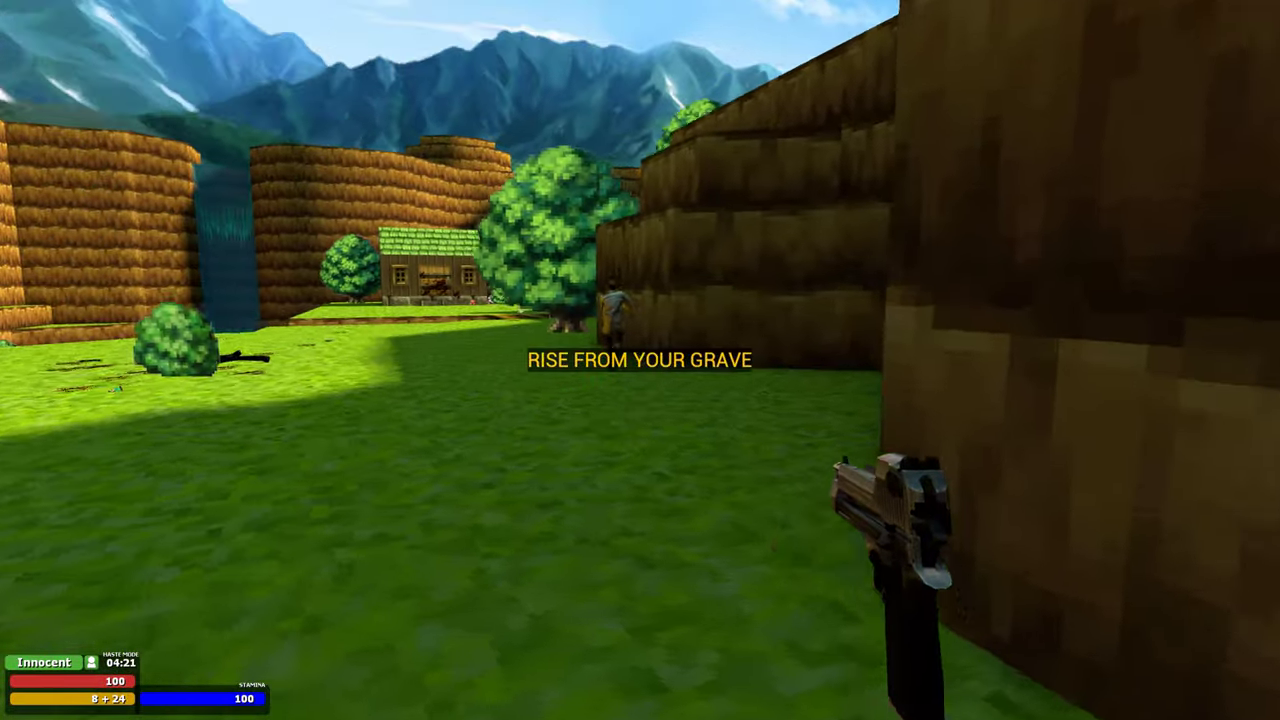
{"action": "key", "text": "s"}
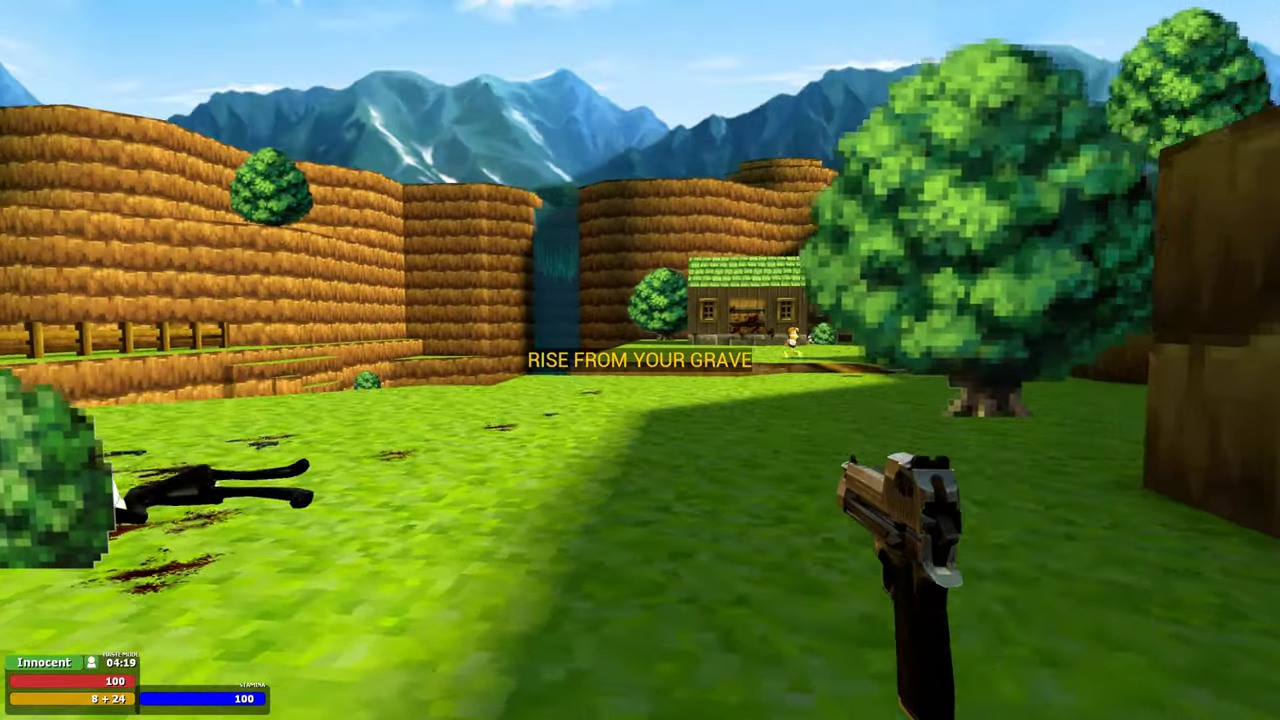
{"action": "key", "text": "w"}
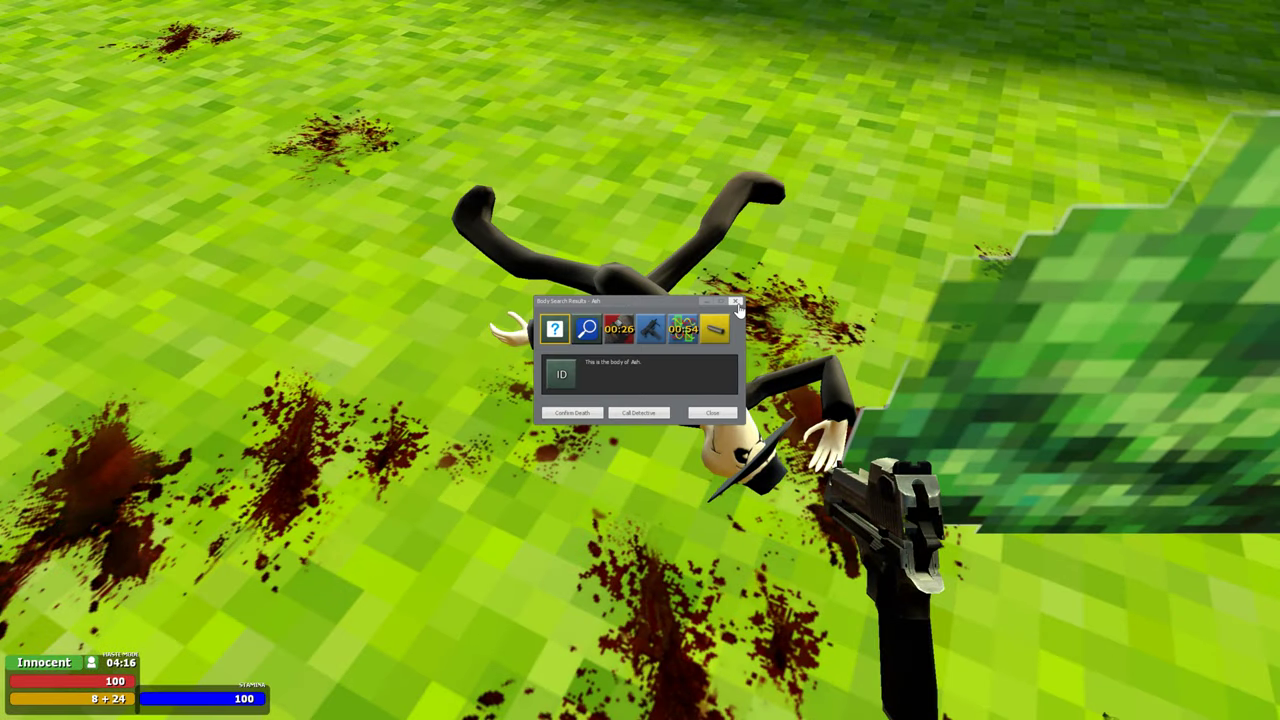
{"action": "left_click", "coordinate": [737, 303]}
{"action": "key", "text": "w"}
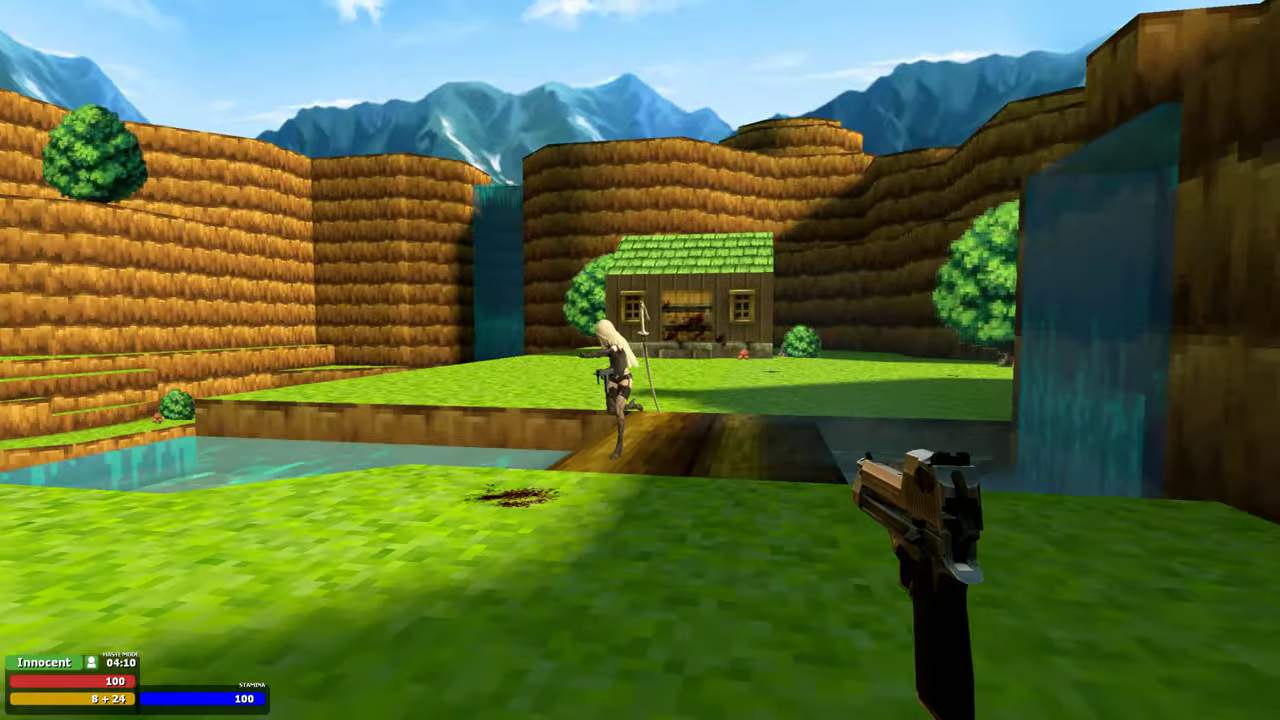
{"action": "key", "text": "w"}
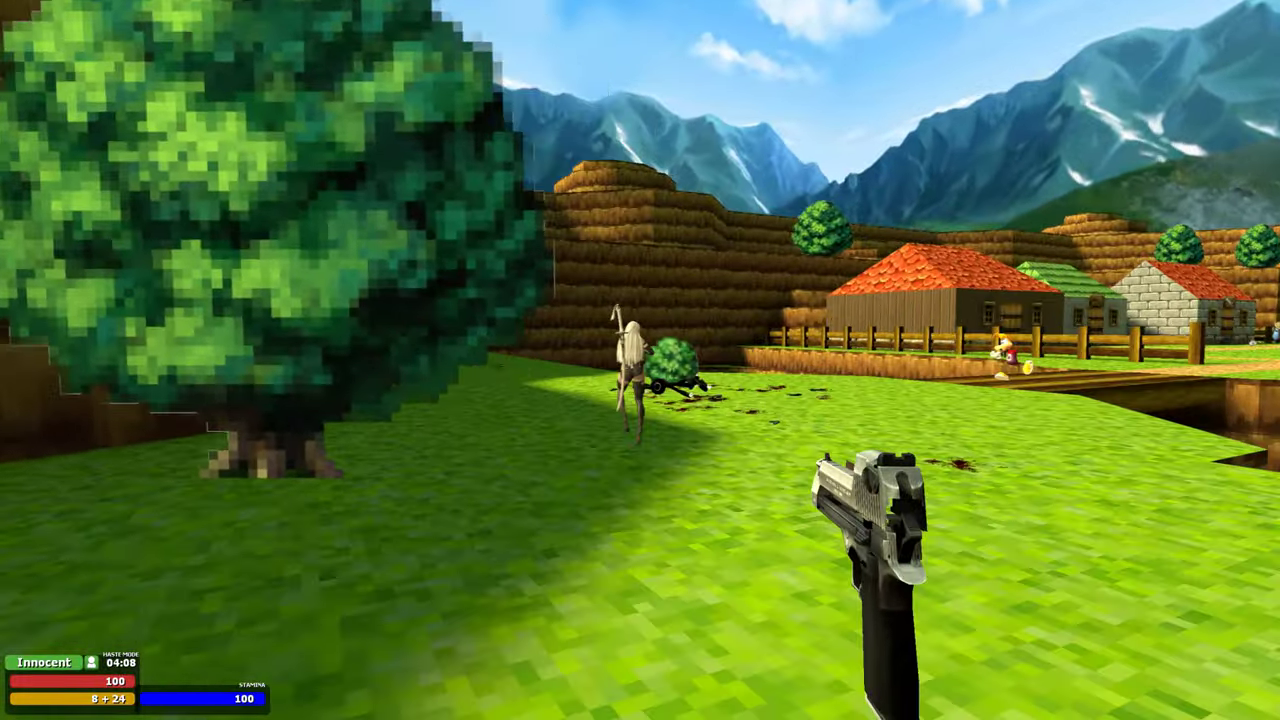
{"action": "left_click", "coordinate": [640, 360]}
{"action": "left_click", "coordinate": [640, 360]}
{"action": "key", "text": "w"}
{"action": "key", "text": "s"}
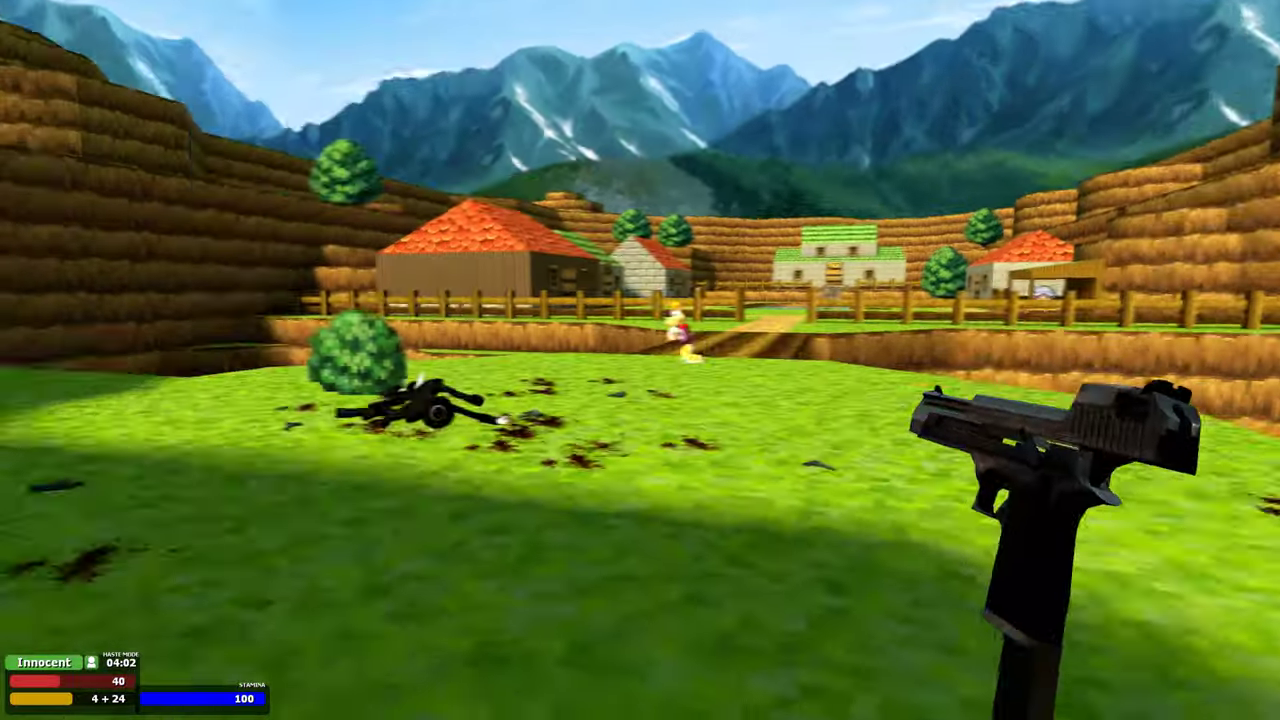
{"action": "key", "text": "Tab"}
{"action": "key", "text": "w"}
{"action": "key", "text": "s"}
{"action": "left_click", "coordinate": [640, 360]}
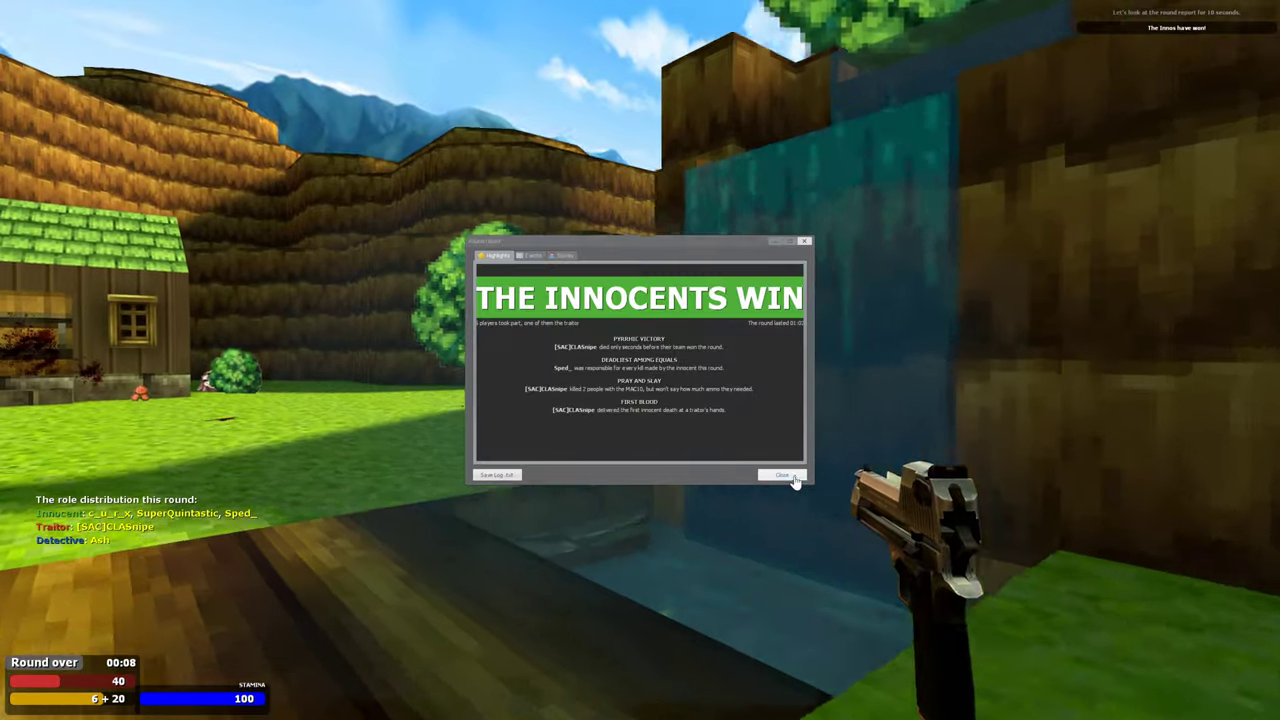
{"action": "left_click", "coordinate": [794, 479]}
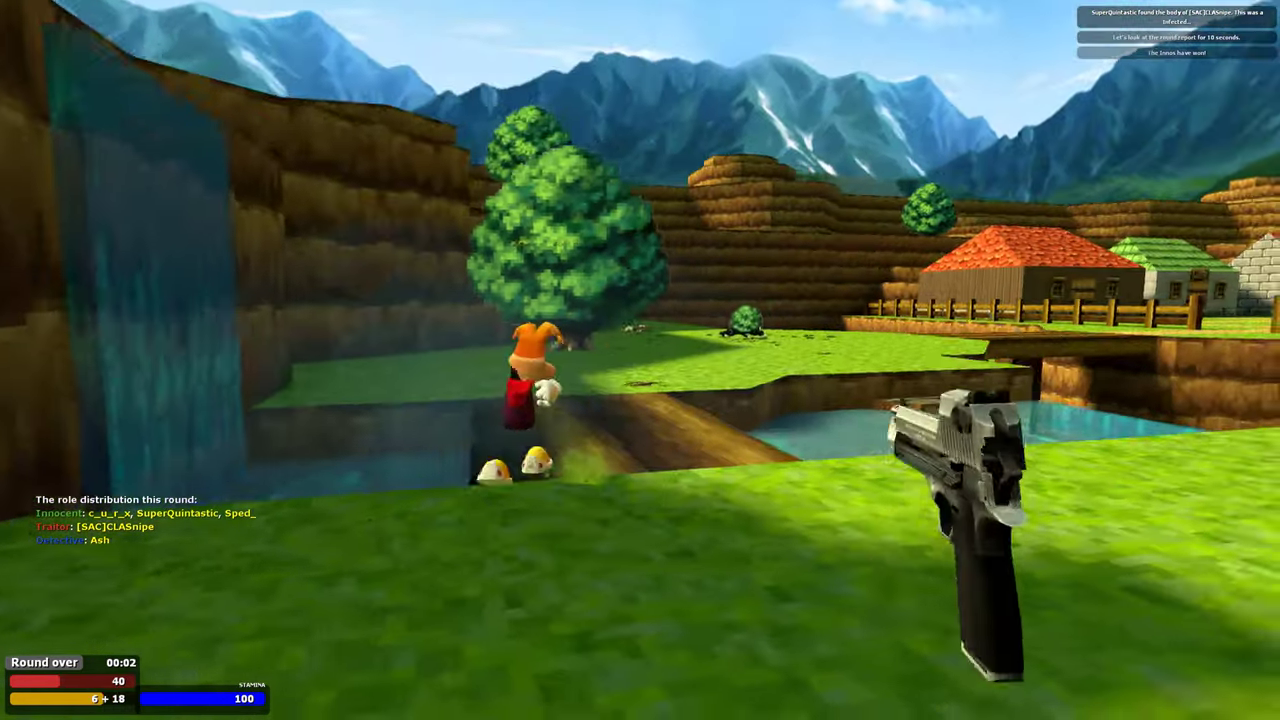
{"action": "left_click", "coordinate": [640, 360]}
{"action": "left_click", "coordinate": [640, 360]}
{"action": "left_click", "coordinate": [640, 360]}
{"action": "left_click", "coordinate": [640, 360]}
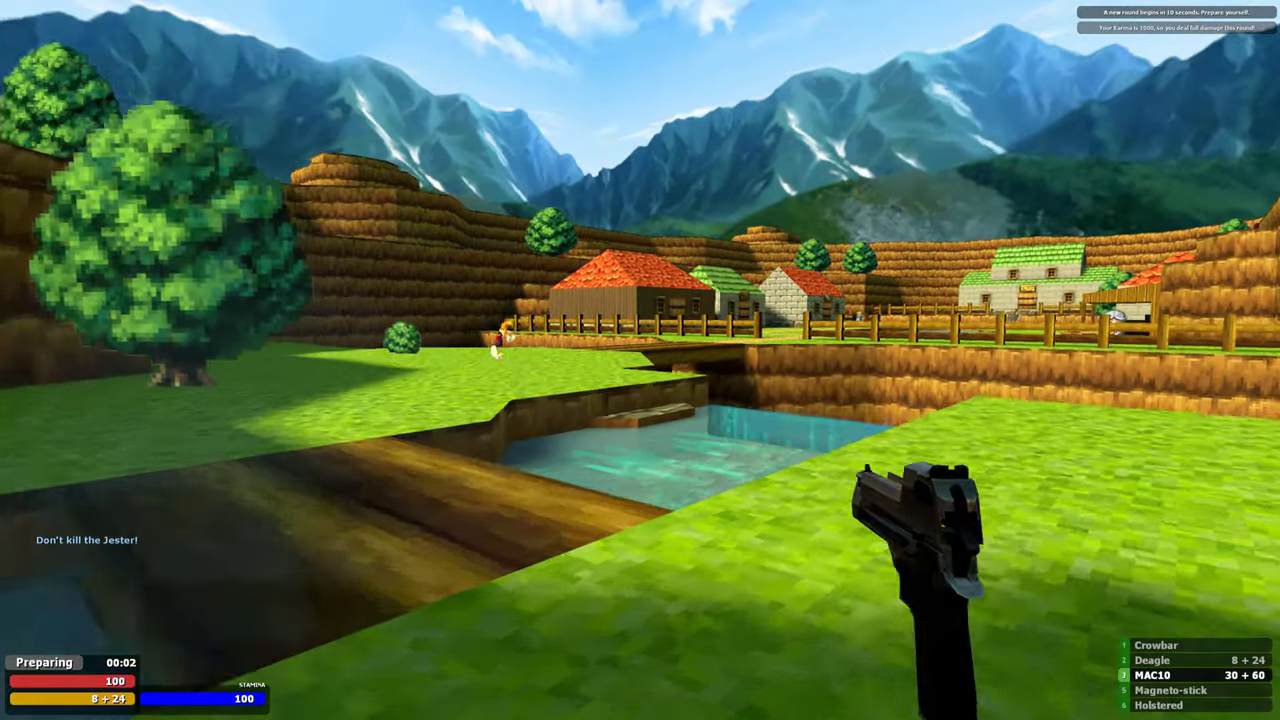
{"action": "key", "text": "2"}
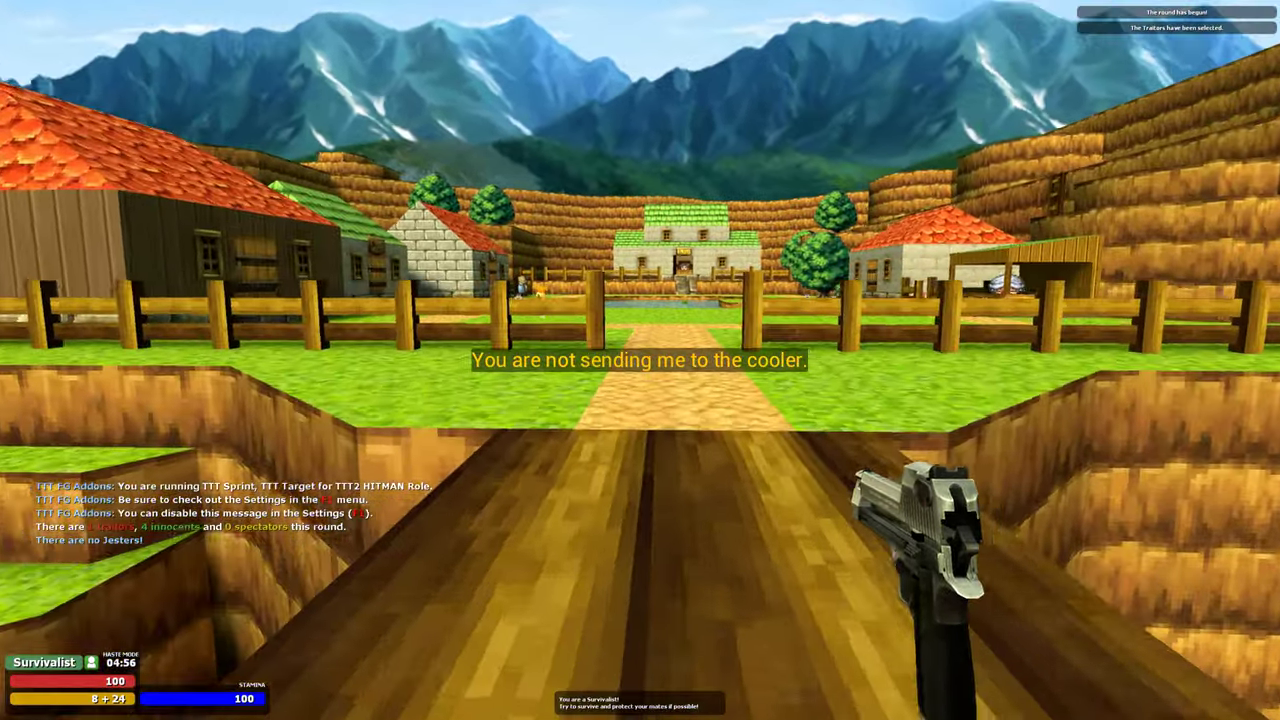
{"action": "key", "text": "3"}
{"action": "key", "text": "w"}
{"action": "key", "text": "3"}
{"action": "key", "text": "w"}
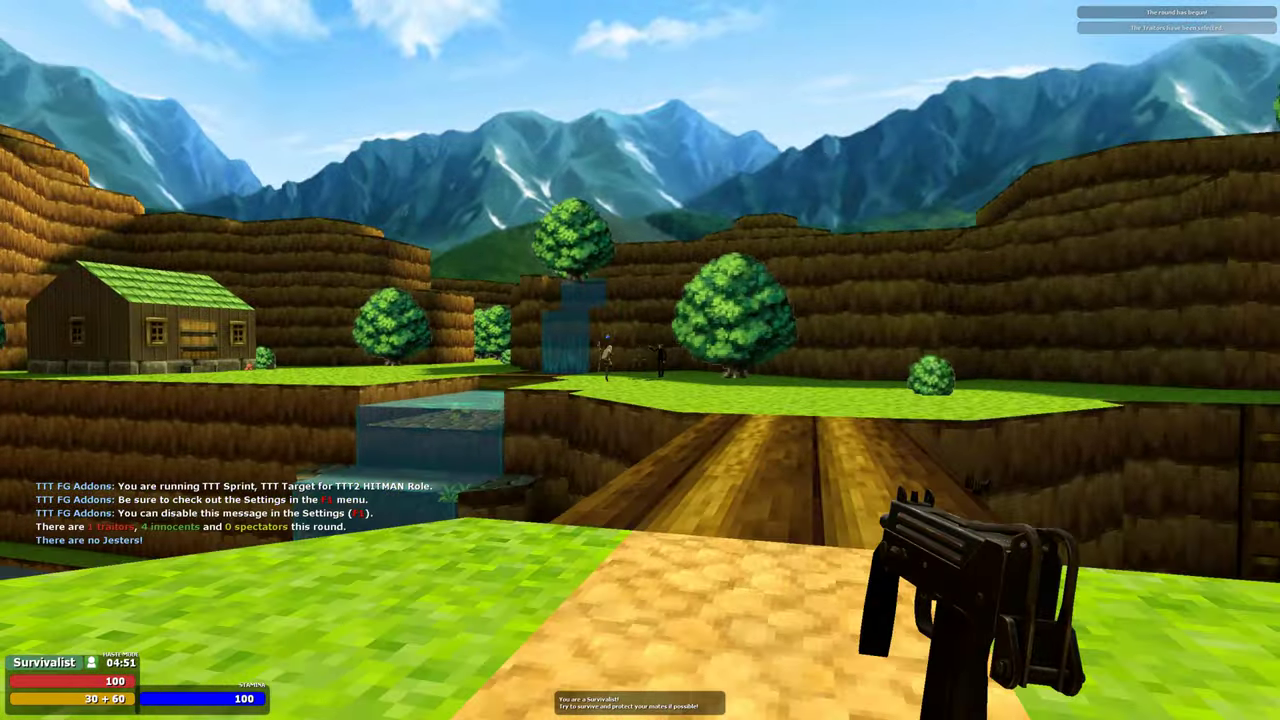
{"action": "key", "text": "w"}
{"action": "key", "text": "s"}
{"action": "key", "text": "w"}
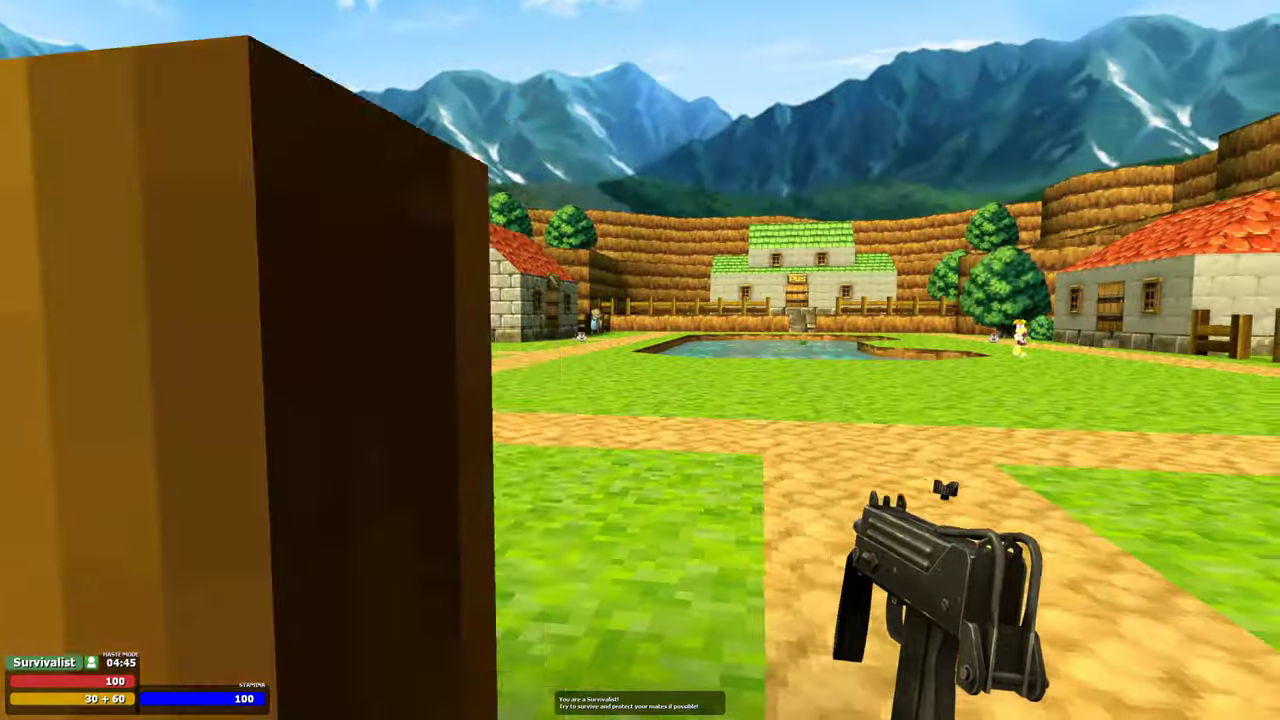
{"action": "key", "text": "w"}
{"action": "key", "text": "w"}
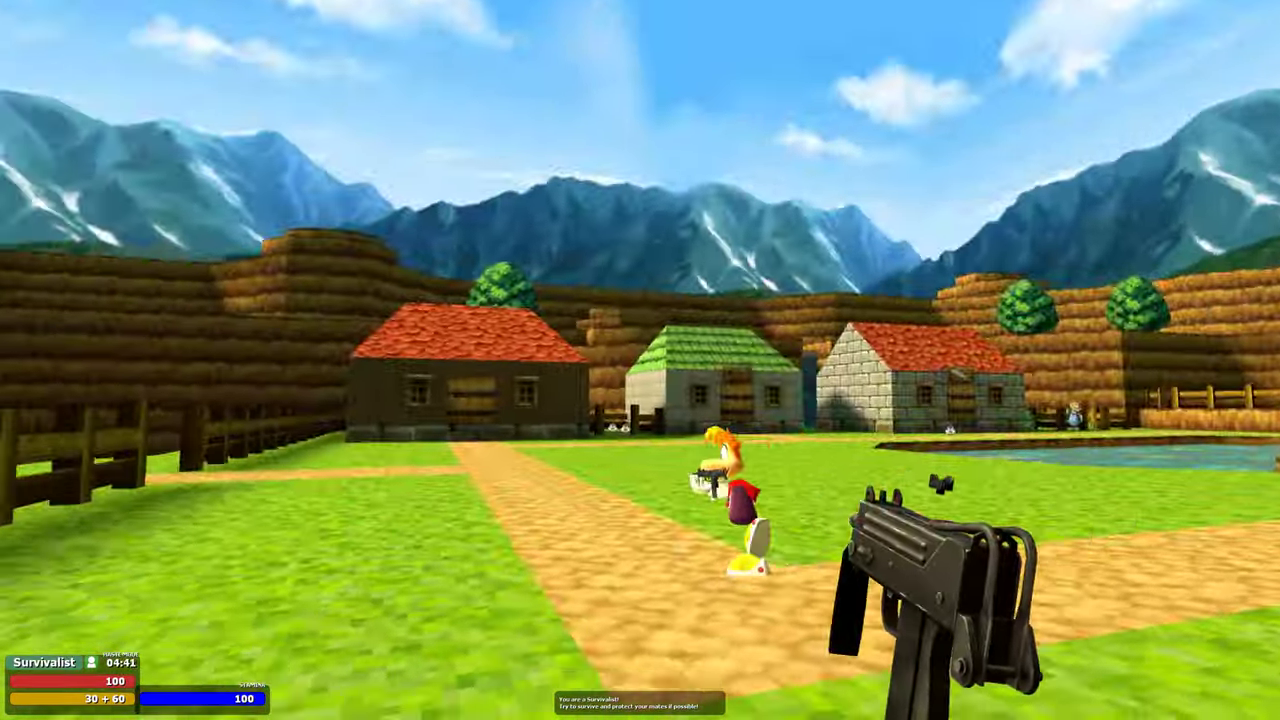
{"action": "key", "text": "a"}
{"action": "left_click", "coordinate": [692, 485]}
{"action": "key", "text": "c"}
{"action": "key", "text": "w"}
{"action": "key", "text": "shift+w"}
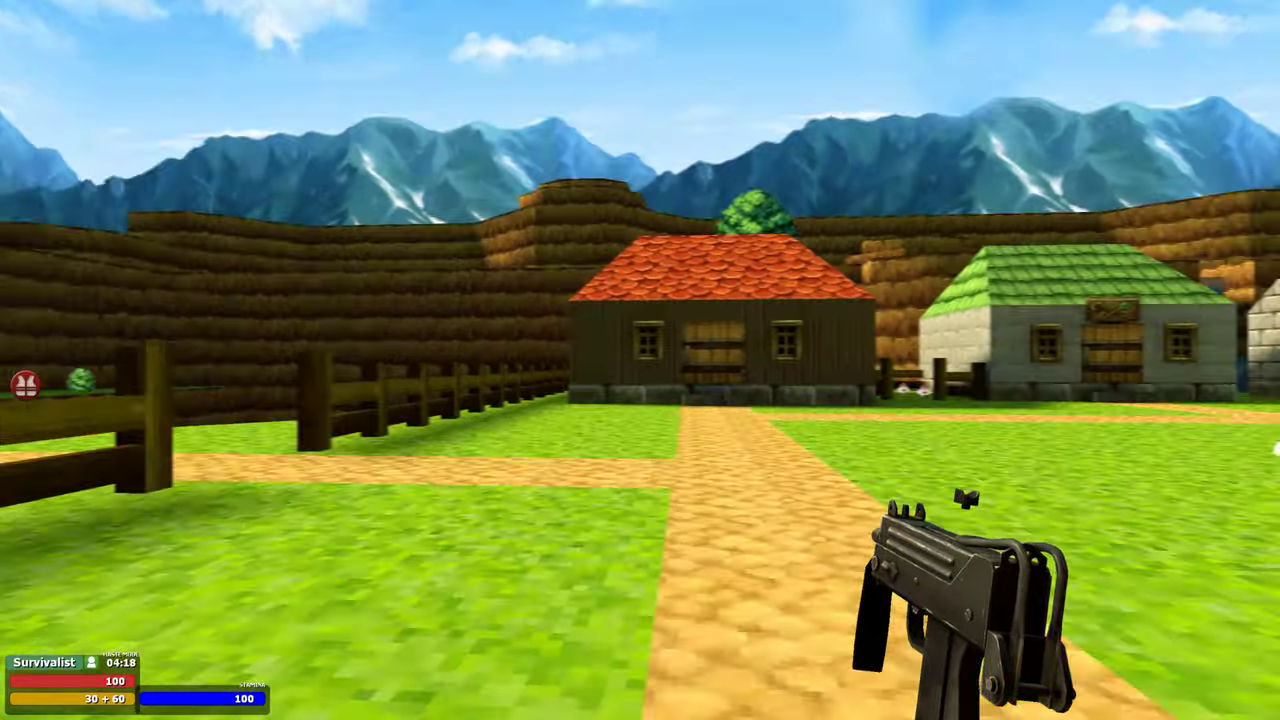
{"action": "key", "text": "shift+w"}
{"action": "key", "text": "w"}
{"action": "key", "text": "w"}
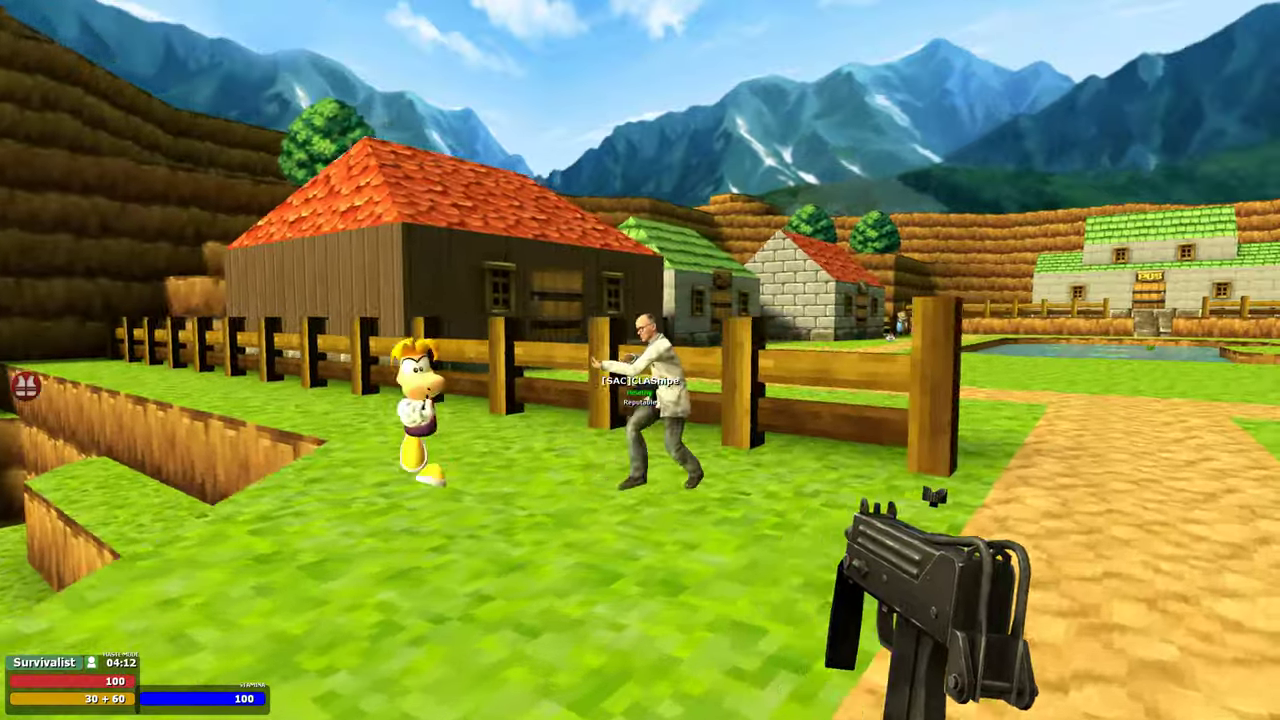
{"action": "key", "text": "s"}
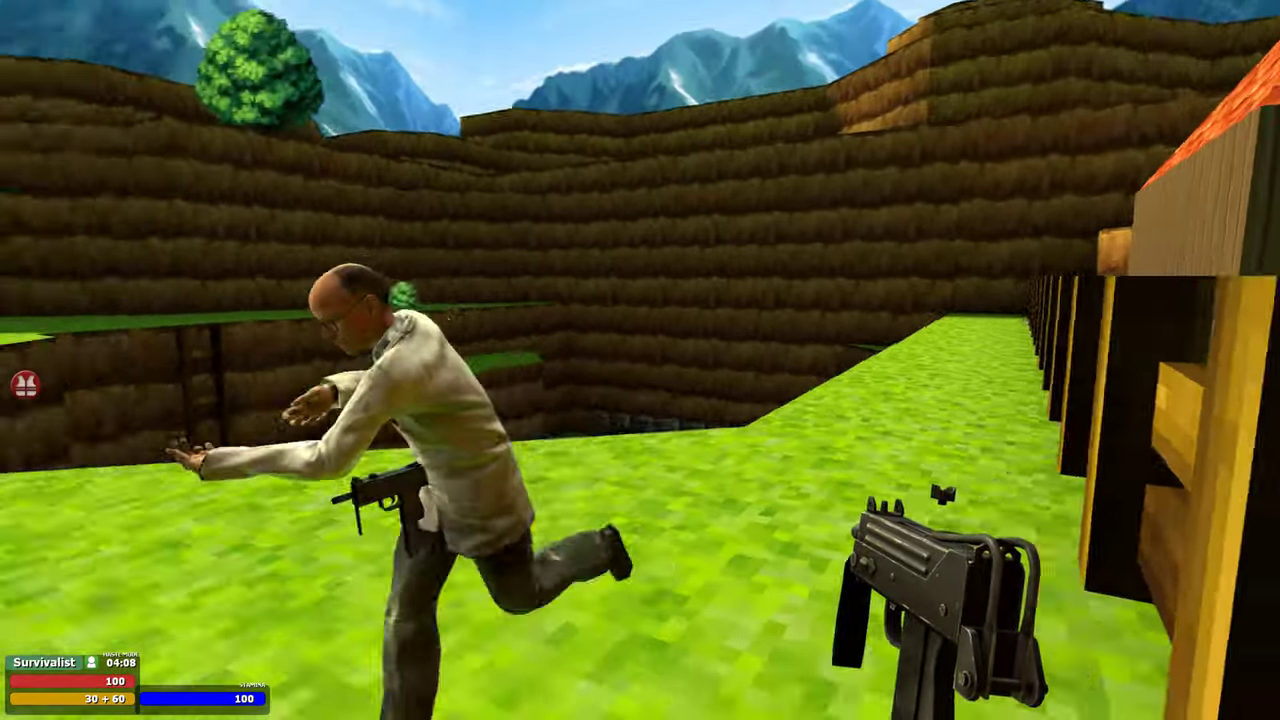
{"action": "key", "text": "w"}
{"action": "key", "text": "w"}
{"action": "key", "text": "w"}
{"action": "key", "text": "w"}
{"action": "key", "text": "w"}
{"action": "key", "text": "s"}
{"action": "key", "text": "w"}
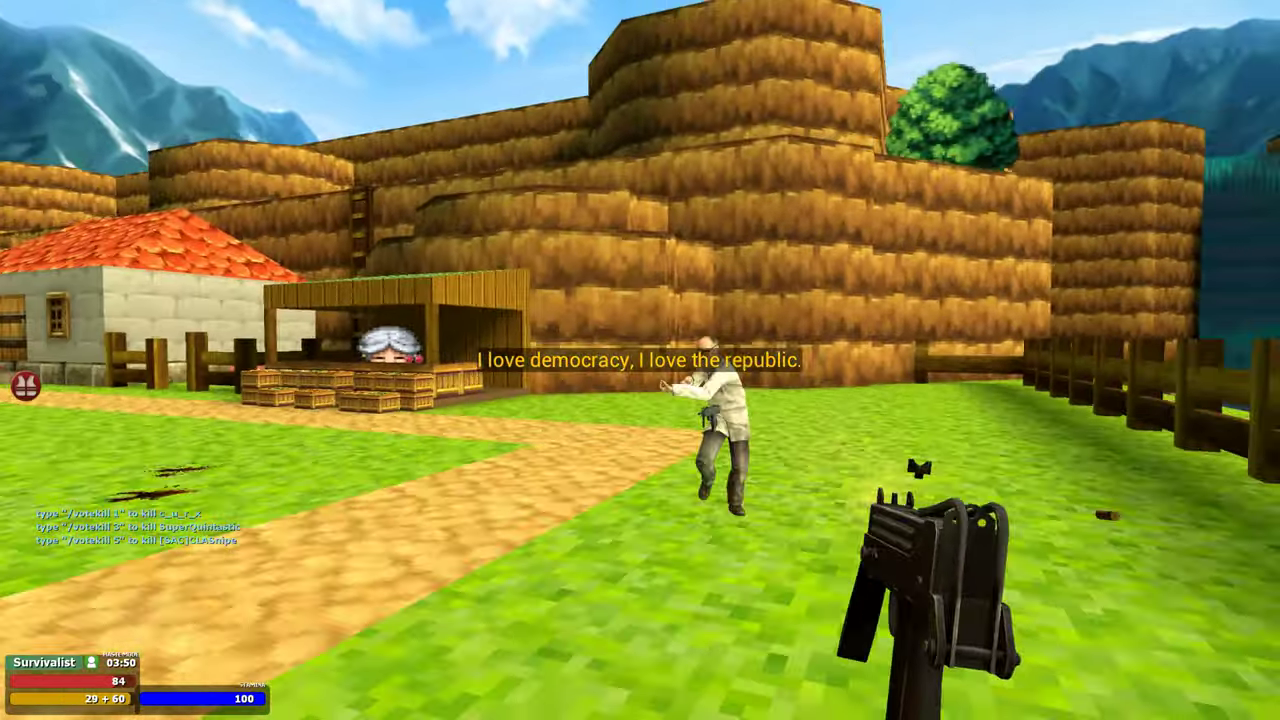
{"action": "mouse_move", "coordinate": [918, 468]}
{"action": "left_mouse_down"}
{"action": "mouse_move", "coordinate": [928, 474]}
{"action": "mouse_move", "coordinate": [900, 470]}
{"action": "left_mouse_up"}
{"action": "left_click", "coordinate": [784, 477]}
{"action": "key", "text": "w"}
{"action": "key", "text": "w"}
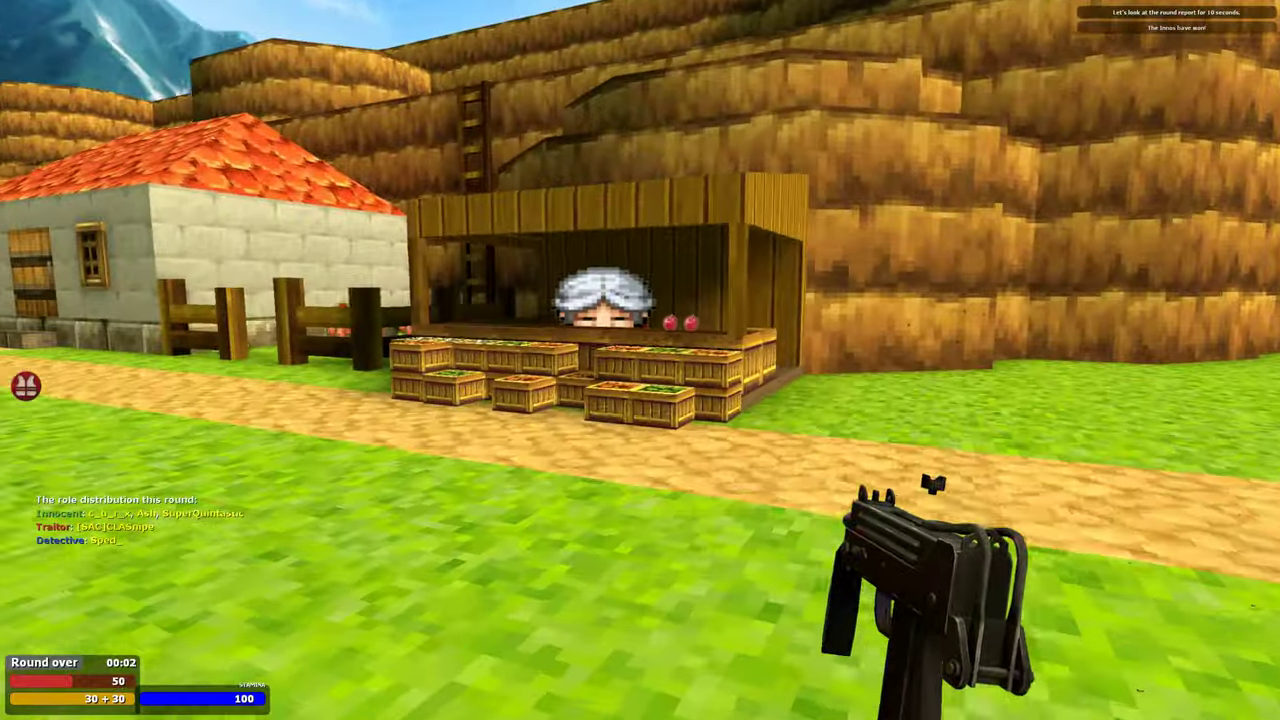
{"action": "key", "text": "w"}
{"action": "left_click", "coordinate": [640, 360]}
{"action": "key", "text": "w"}
{"action": "key", "text": "w"}
{"action": "key", "text": "w"}
{"action": "key", "text": "w"}
{"action": "key", "text": "w"}
{"action": "key", "text": "w"}
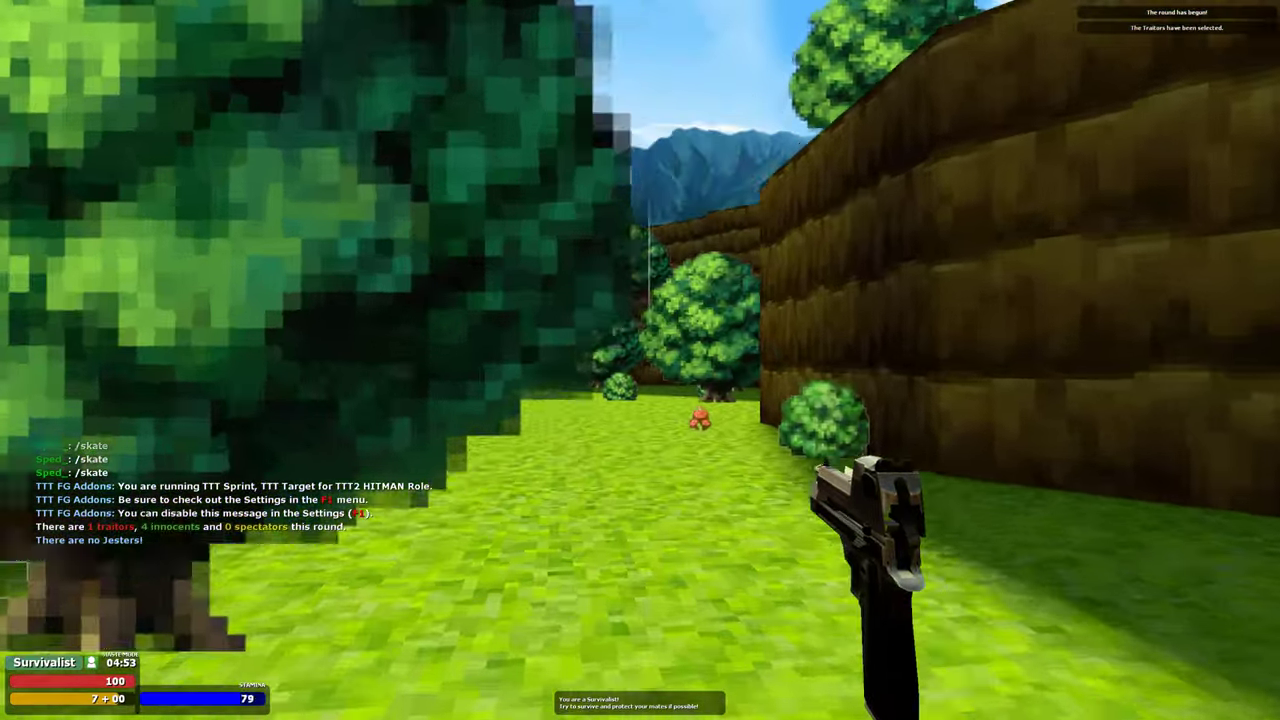